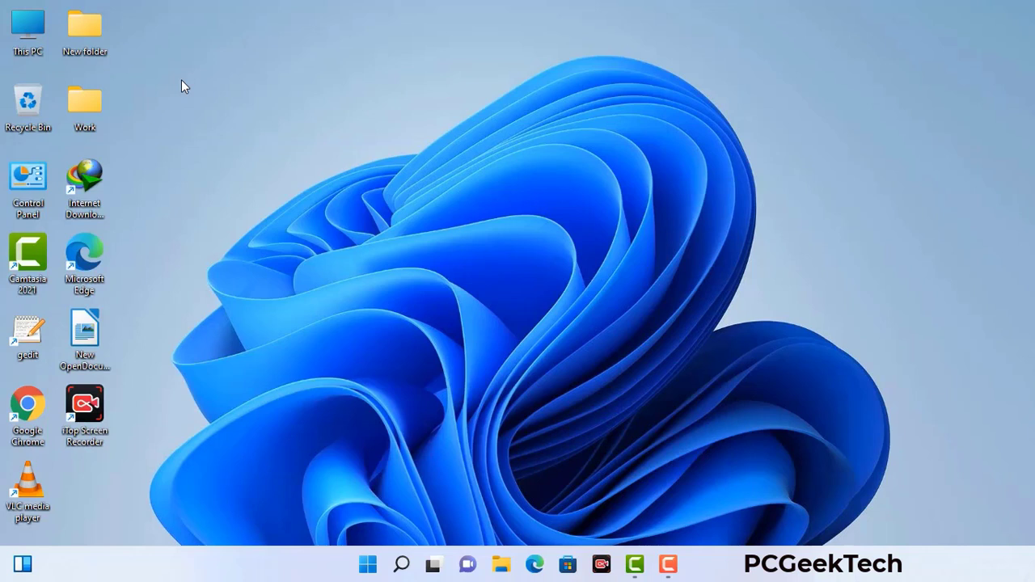
Step: Launch System Configuration by running msconfig from the Run dialog
key(super+r)
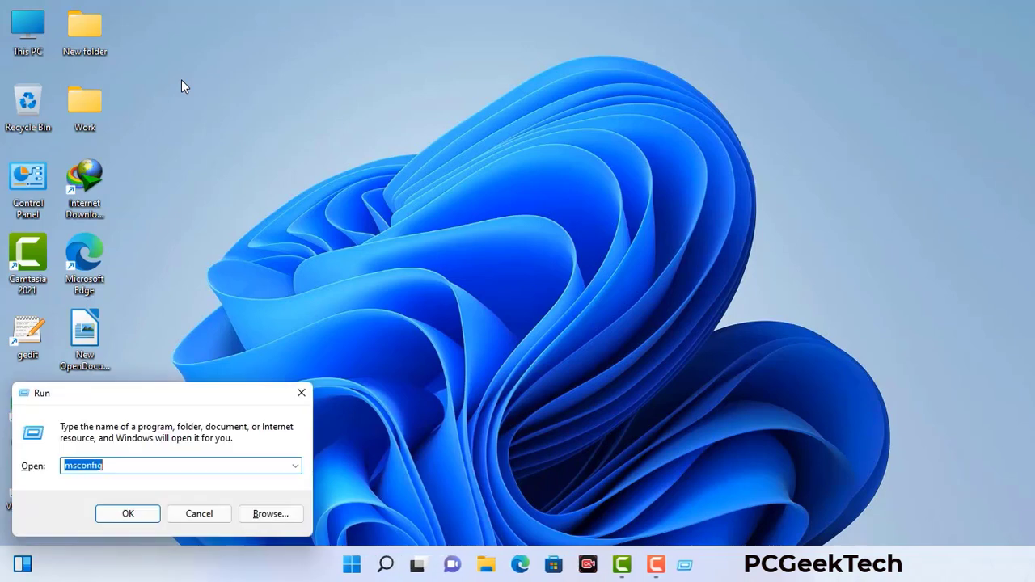
drag(176, 394, 455, 128)
click(413, 200)
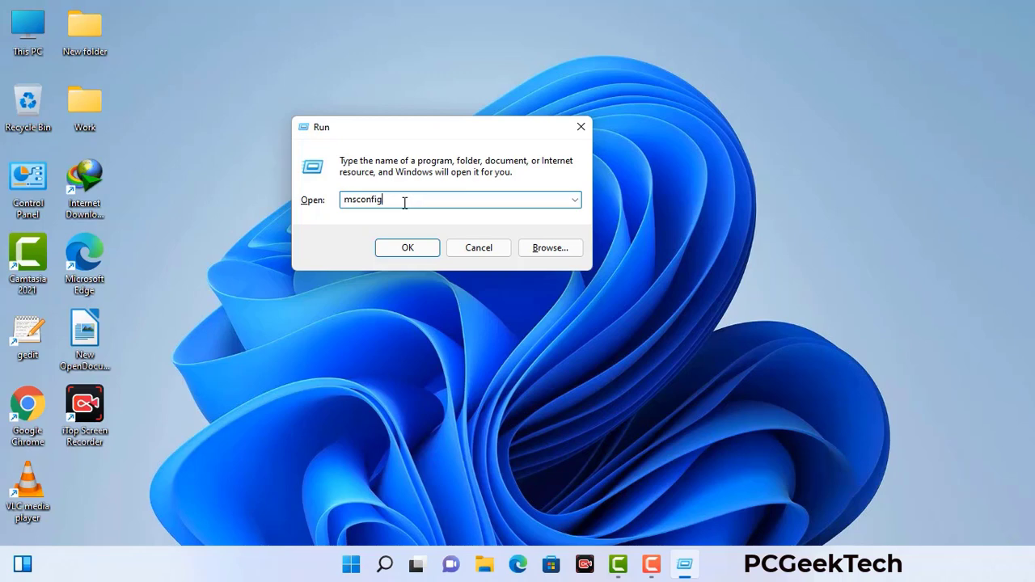
click(400, 252)
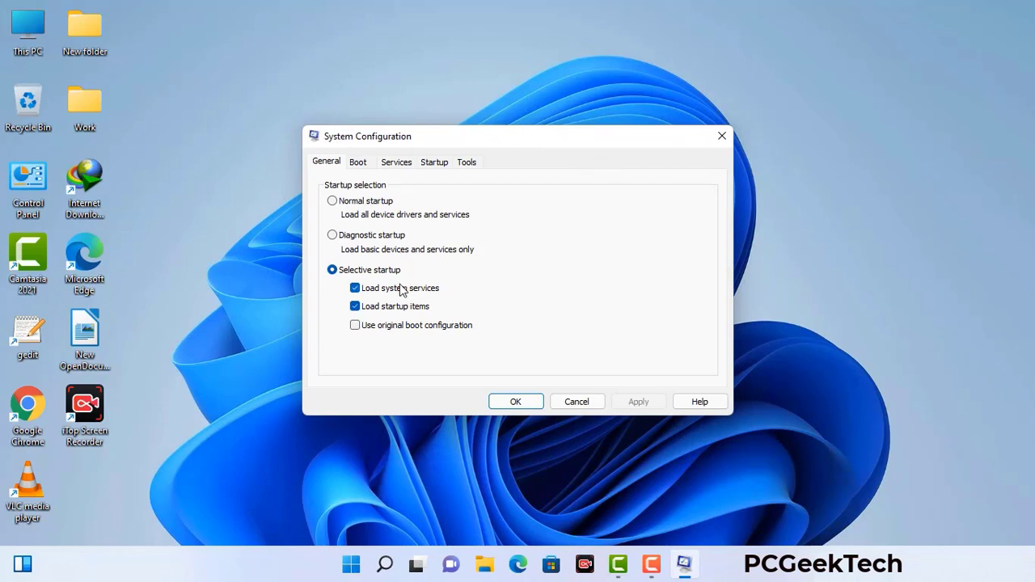
Step: Enable Safe boot with the Network option on the Boot tab, apply, and restart
click(361, 165)
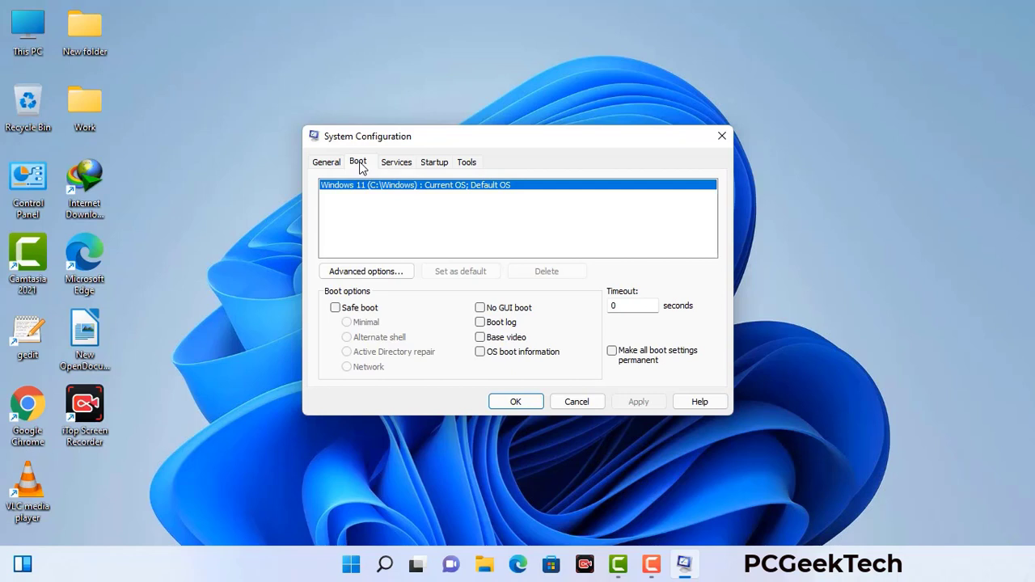
click(334, 308)
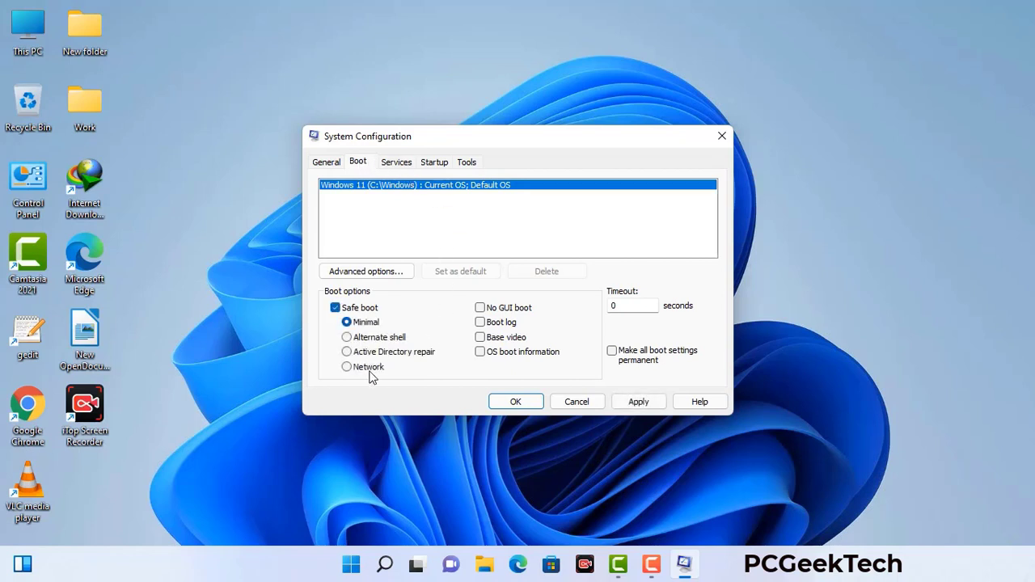
click(368, 369)
click(637, 403)
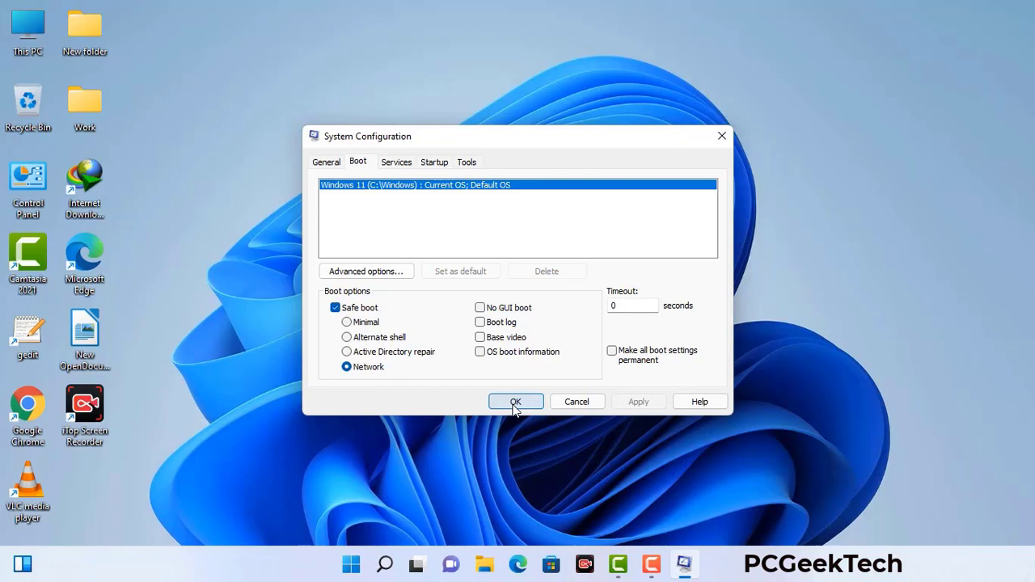
click(515, 402)
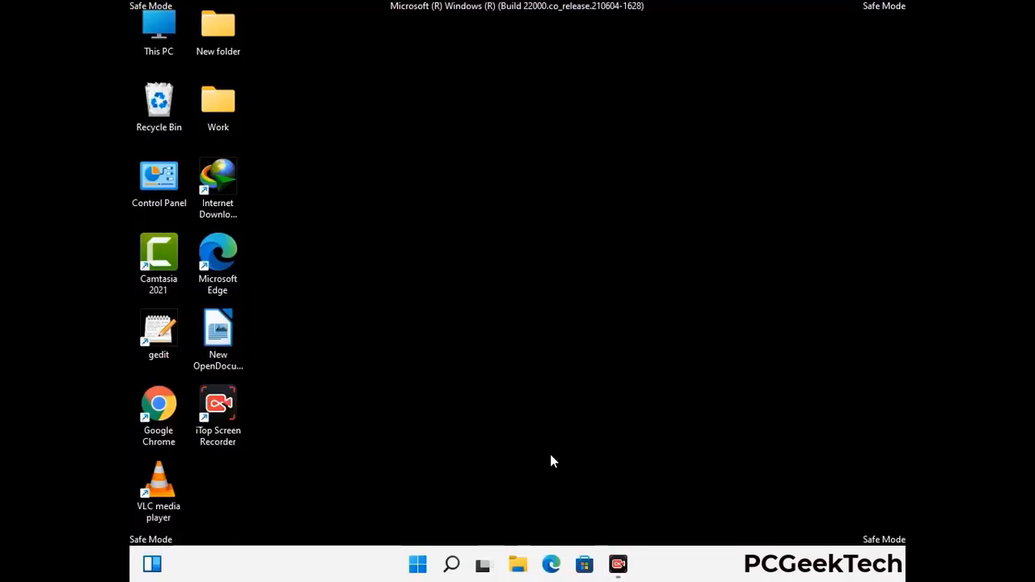
Step: Turn on 'Show hidden files, folders, and drives' in File Explorer Options, then close Control Panel
double_click(159, 194)
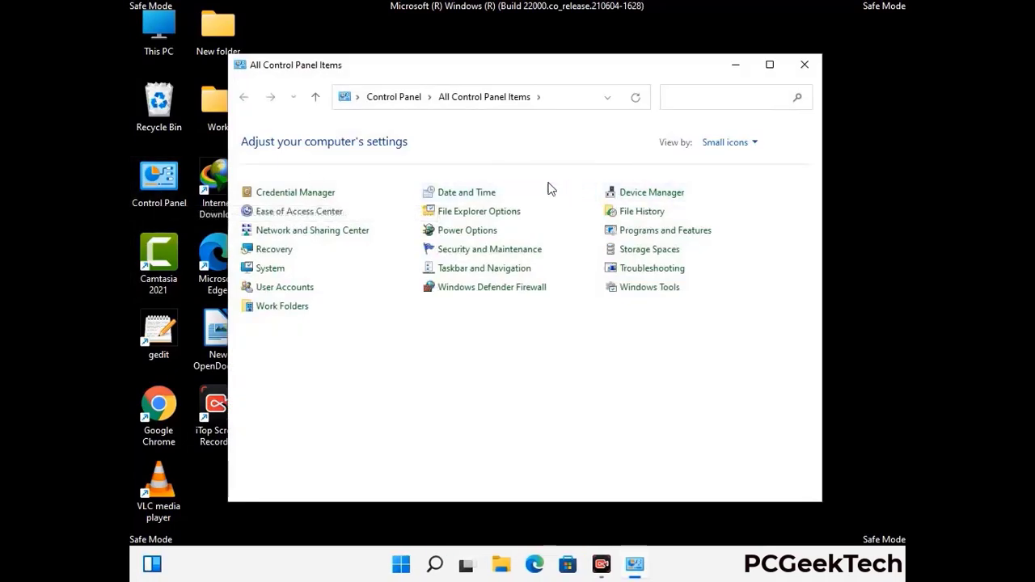
click(479, 211)
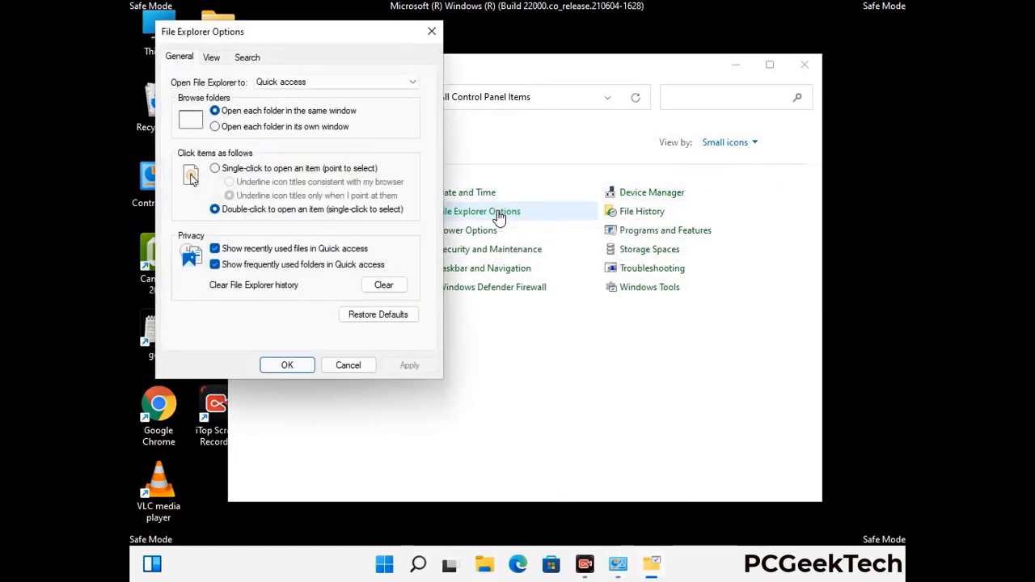
click(212, 58)
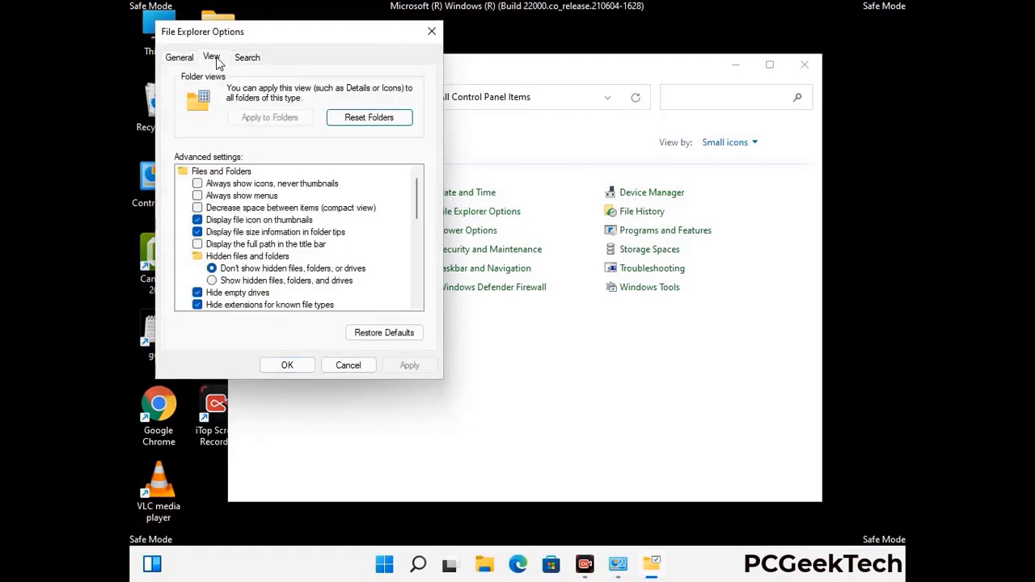
click(212, 281)
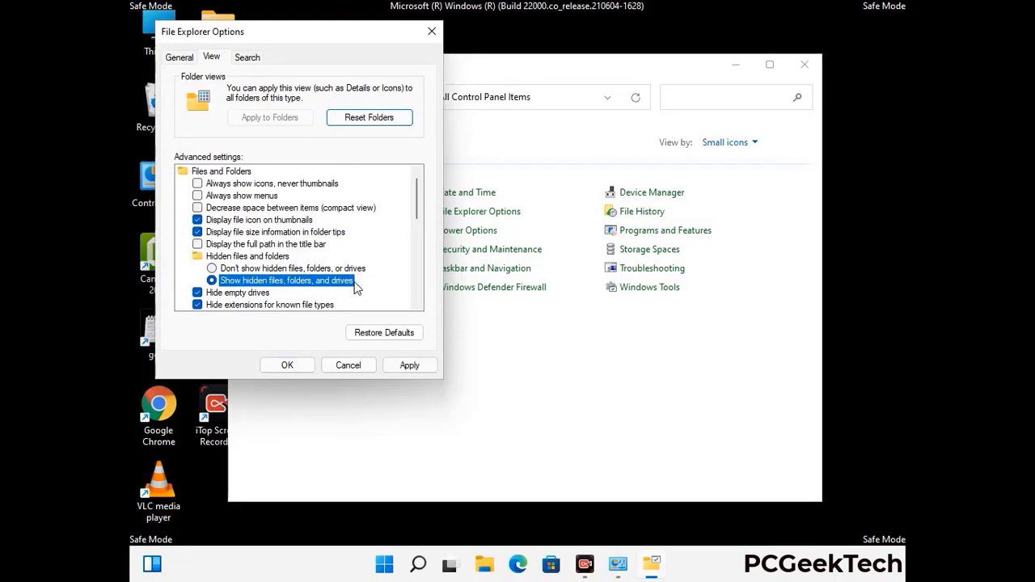
click(409, 365)
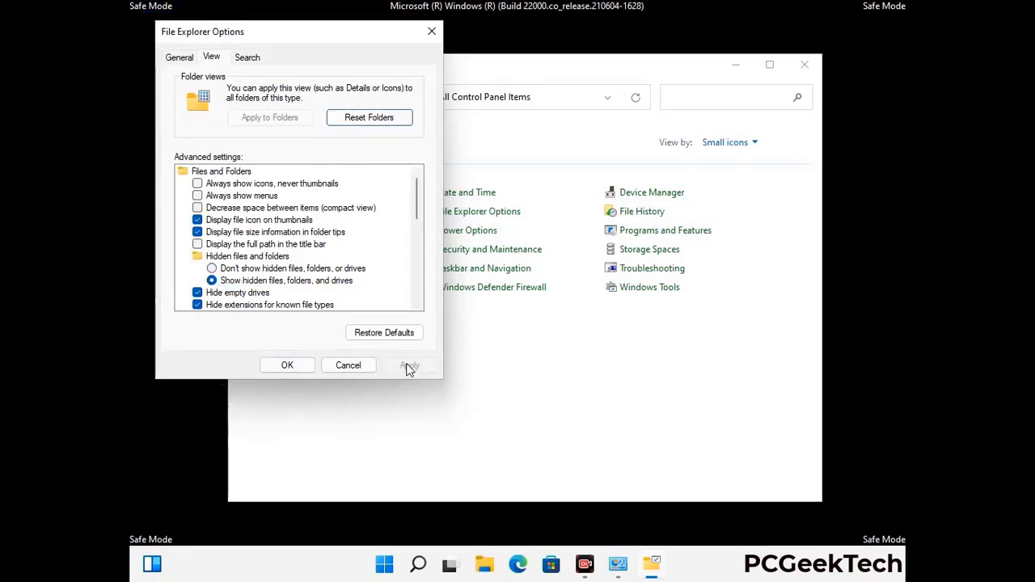
click(272, 367)
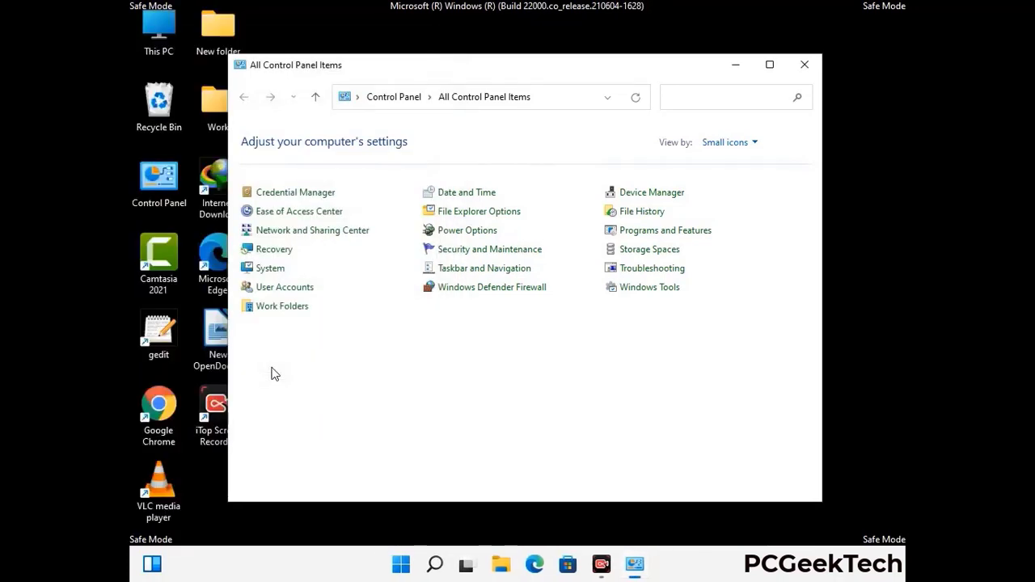
click(801, 68)
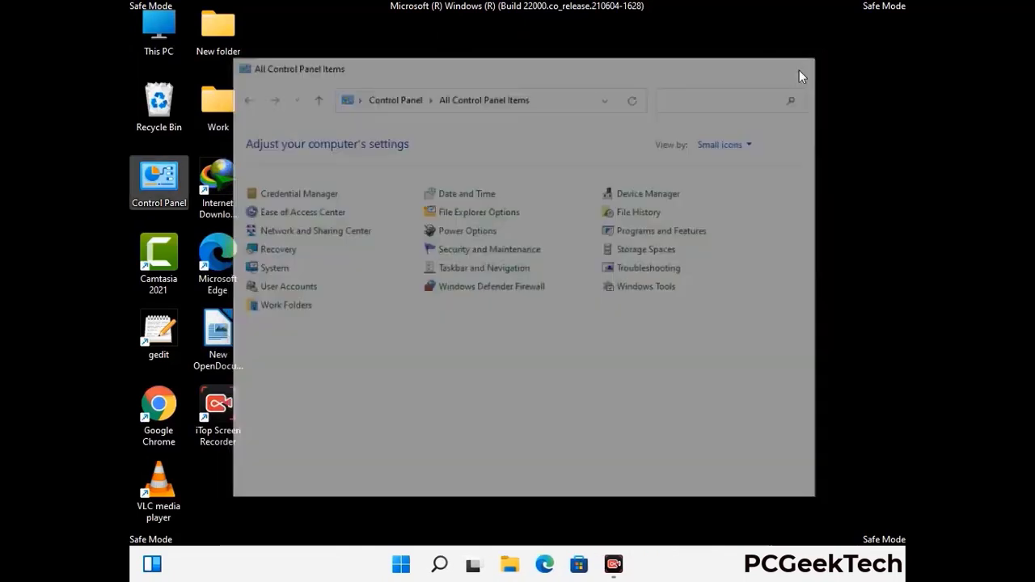
Step: Browse from This PC to C:\Windows\System32\drivers\etc and select the hosts file
double_click(154, 50)
click(453, 355)
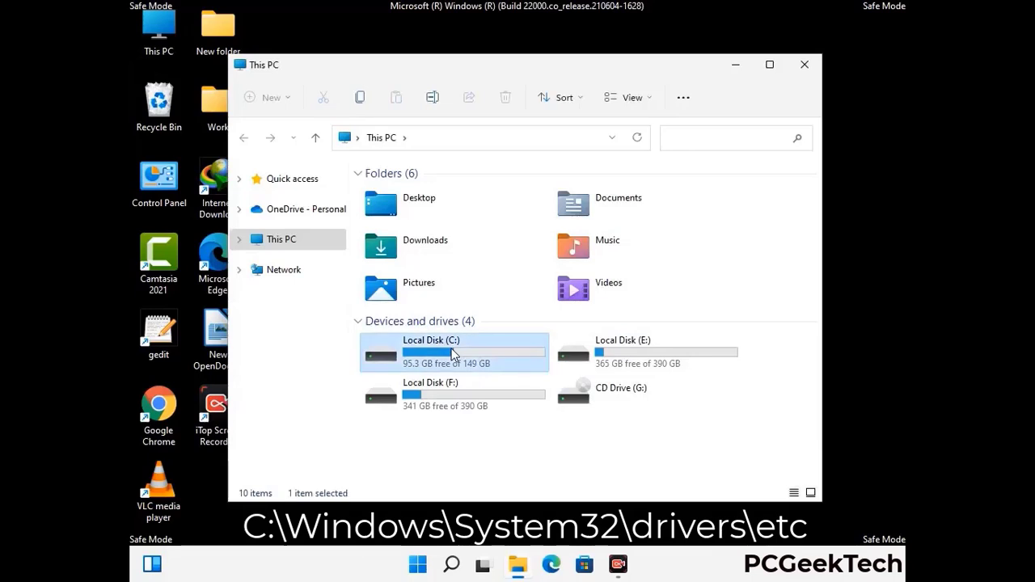
double_click(453, 354)
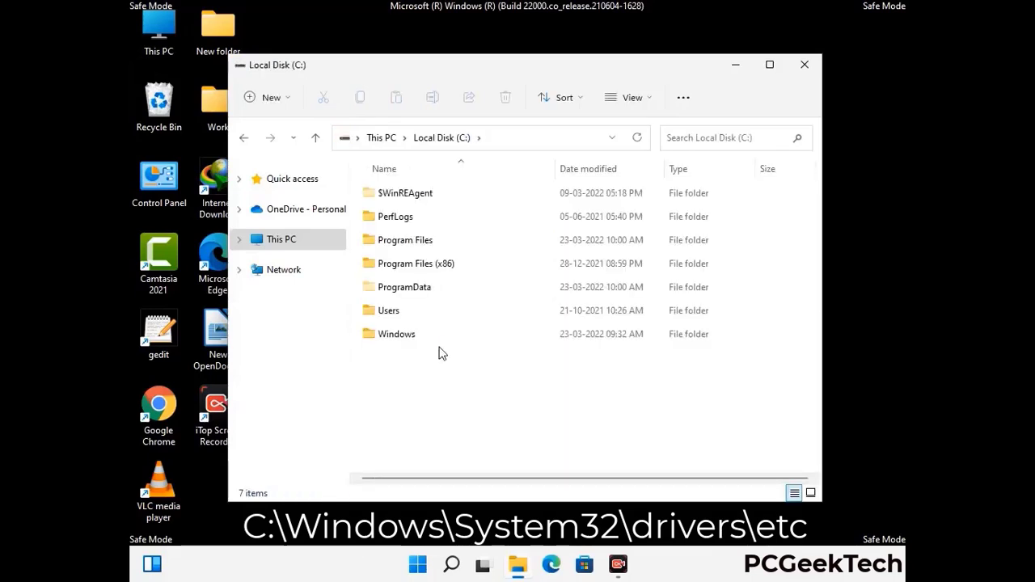
double_click(395, 334)
scroll(511, 349, down, 8)
scroll(511, 349, down, 11)
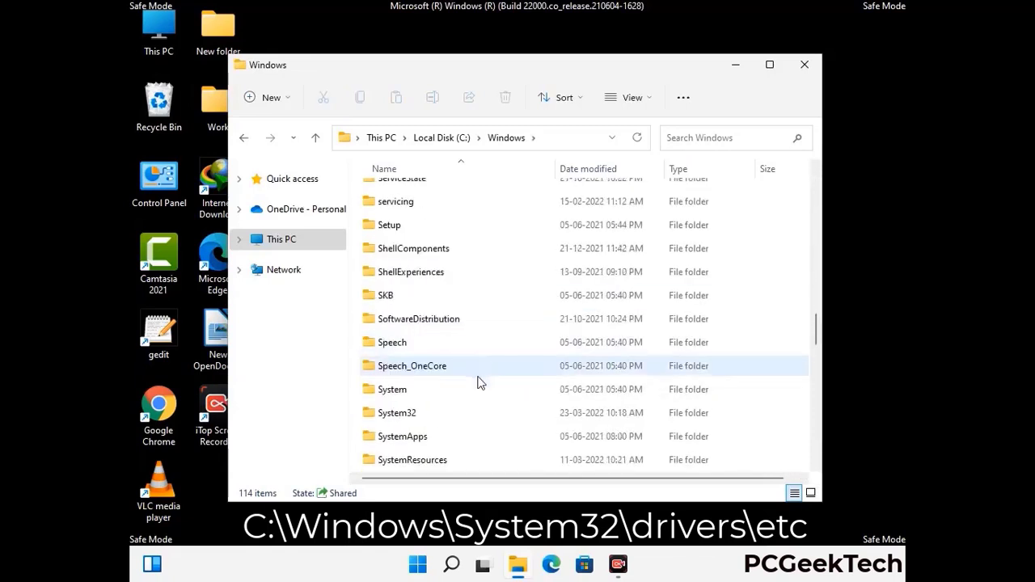
scroll(477, 380, down, 1)
double_click(395, 342)
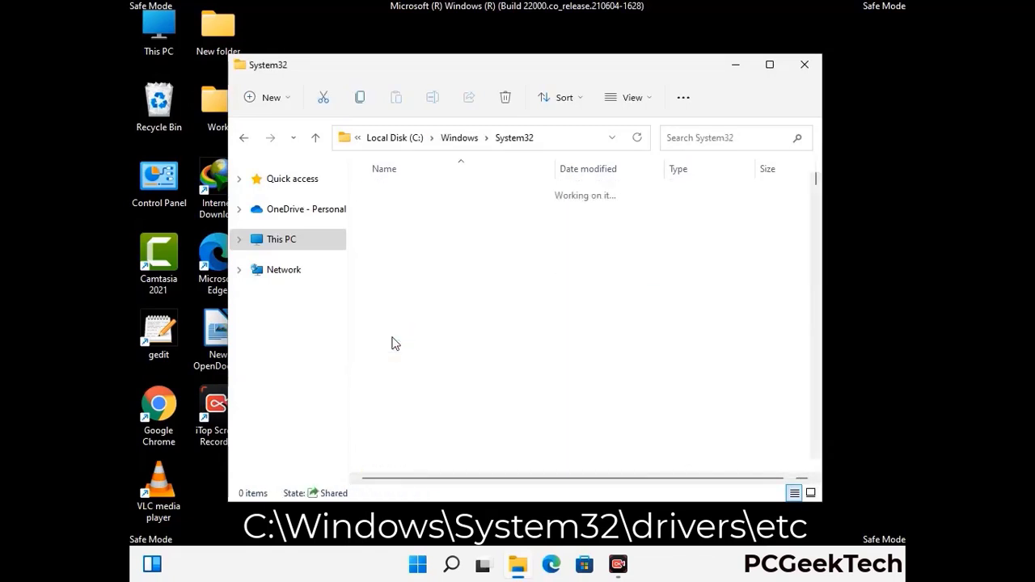
scroll(445, 356, down, 5)
double_click(401, 444)
double_click(385, 241)
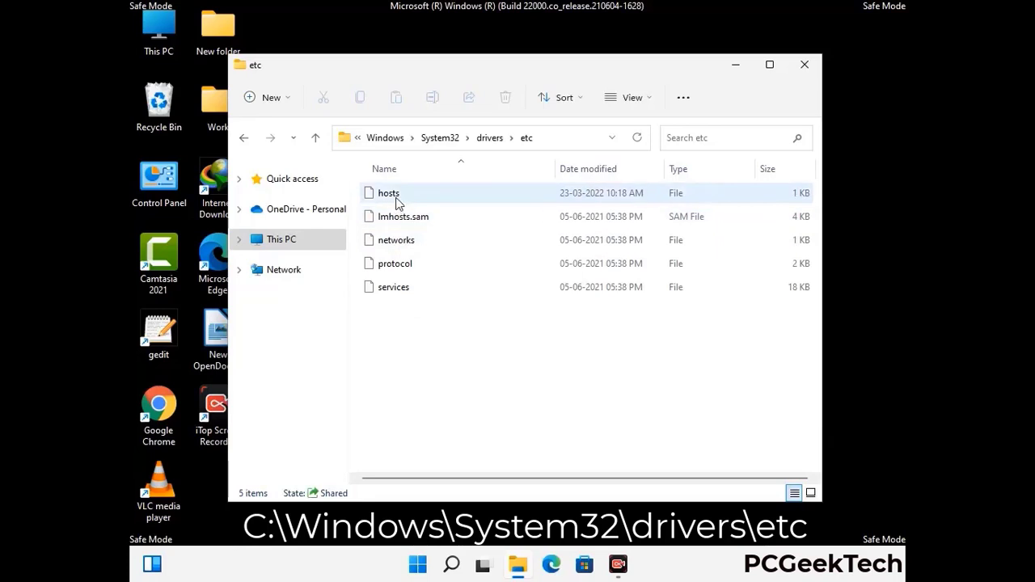
click(397, 199)
Step: Open the hosts file in Notepad
double_click(397, 201)
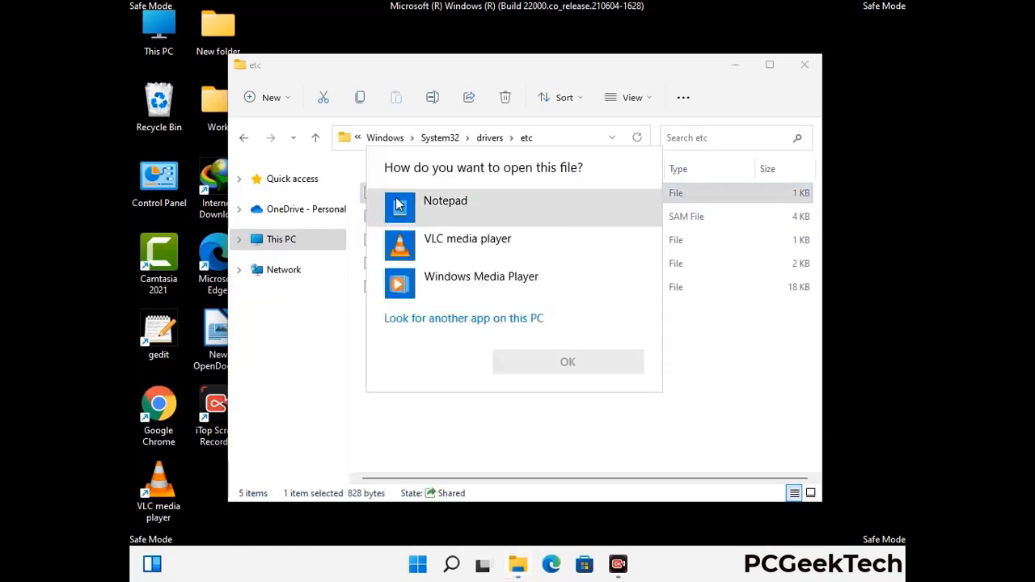
click(459, 202)
click(571, 362)
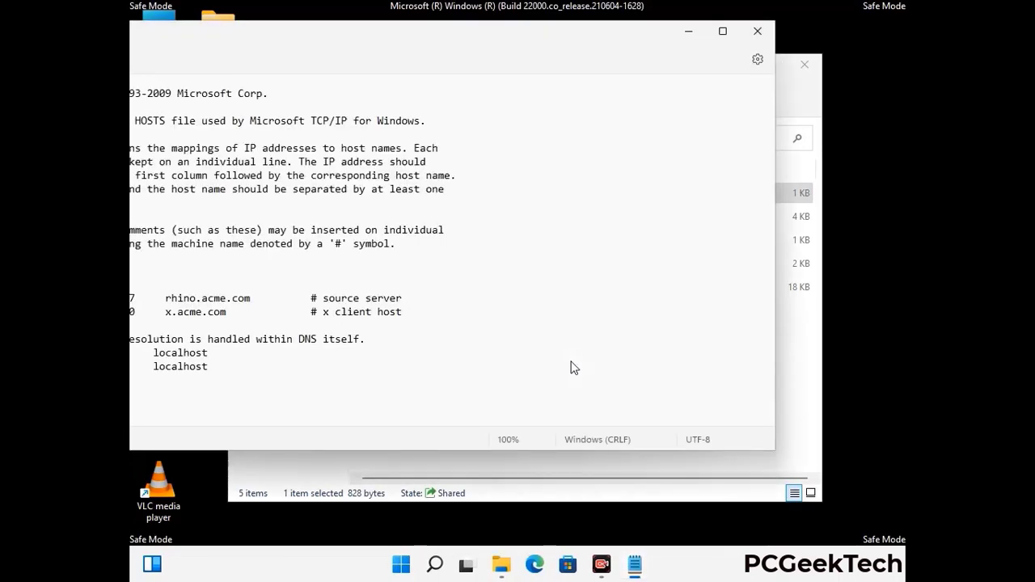
drag(389, 39, 550, 49)
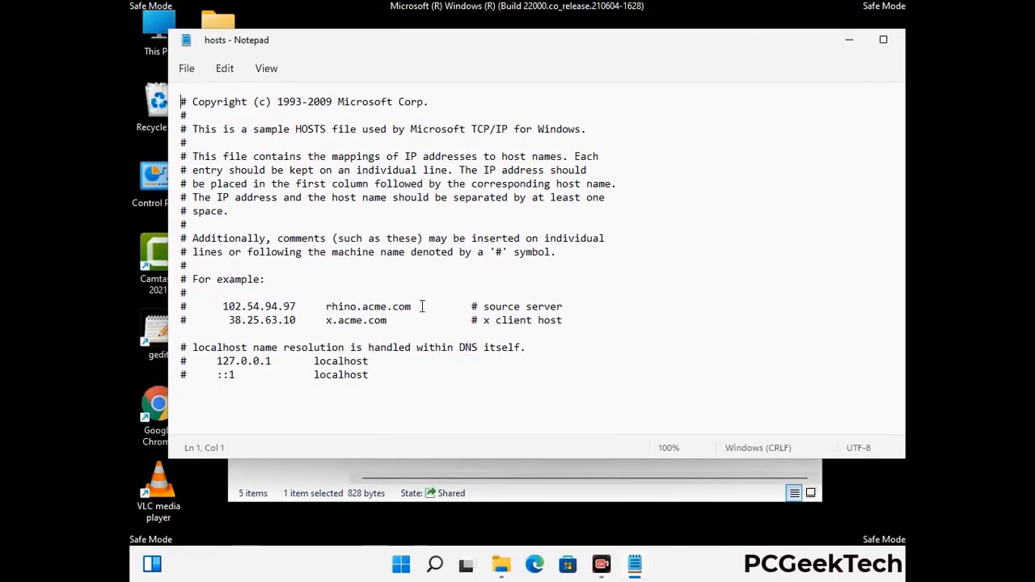
Step: Add blank lines after the last localhost entry, save hosts, and close Notepad and Explorer
click(388, 379)
key(Return)
key(Return)
scroll(217, 225, down, 1)
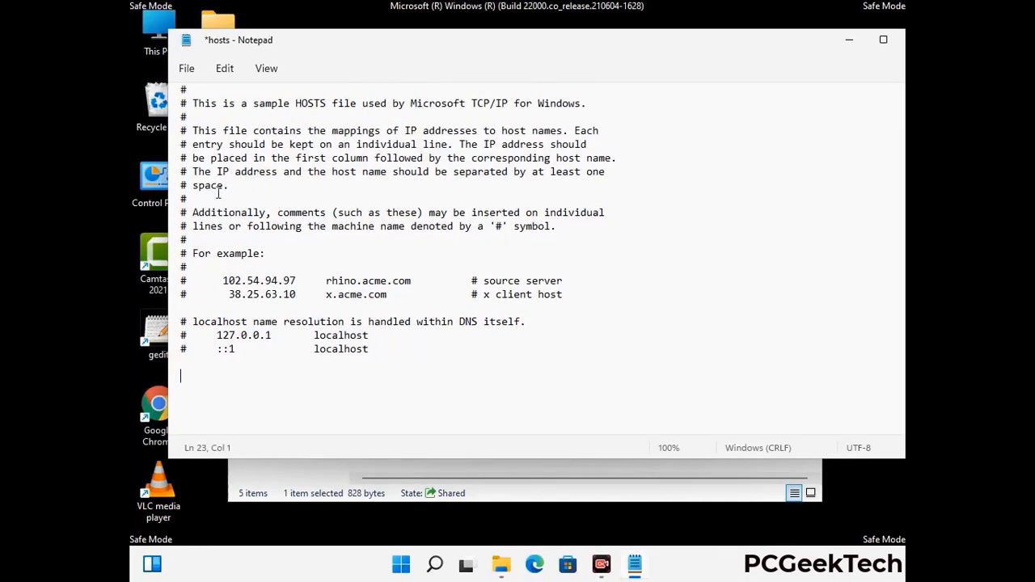
click(186, 68)
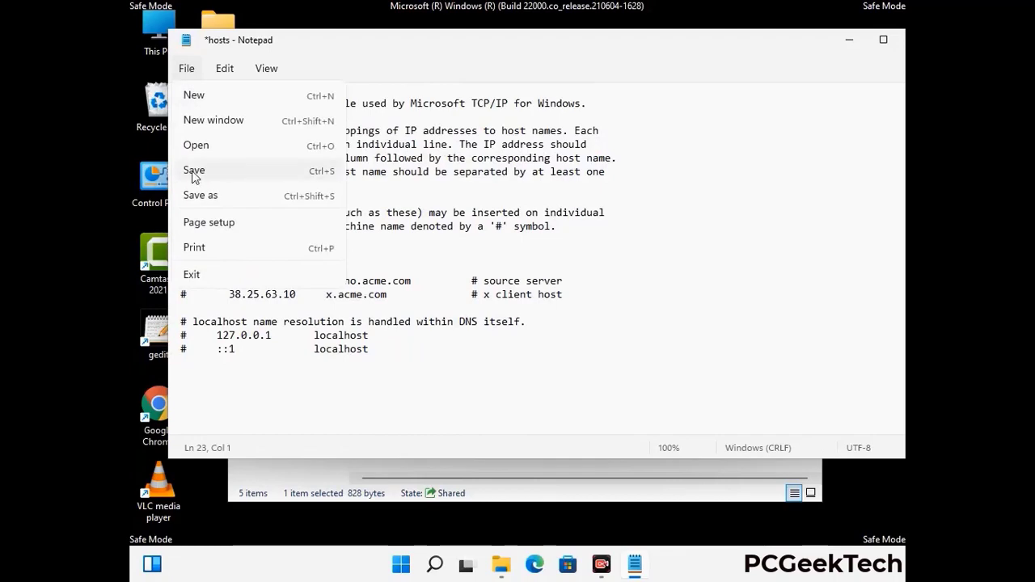
click(196, 171)
drag(783, 49, 662, 50)
click(801, 41)
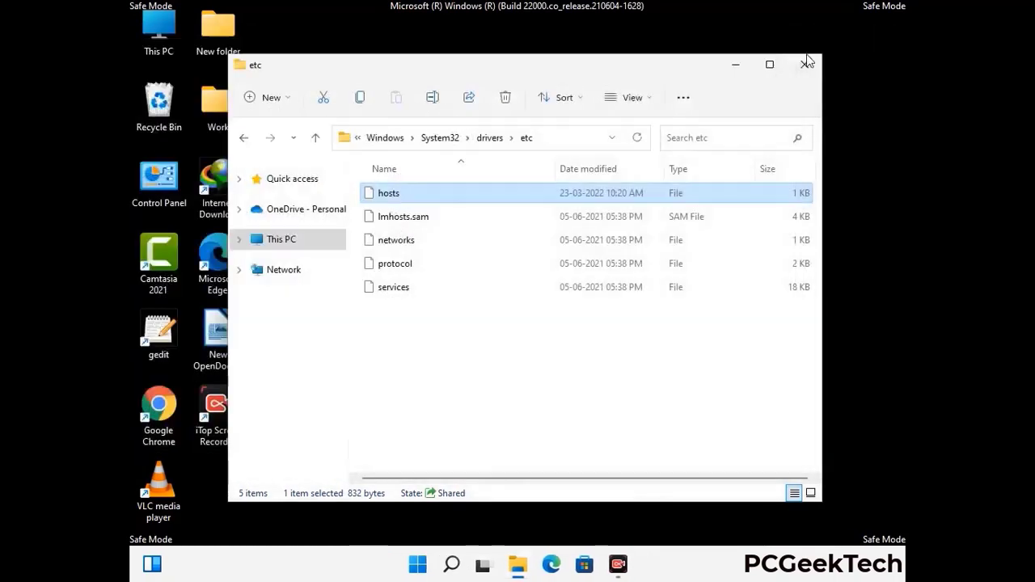
click(805, 63)
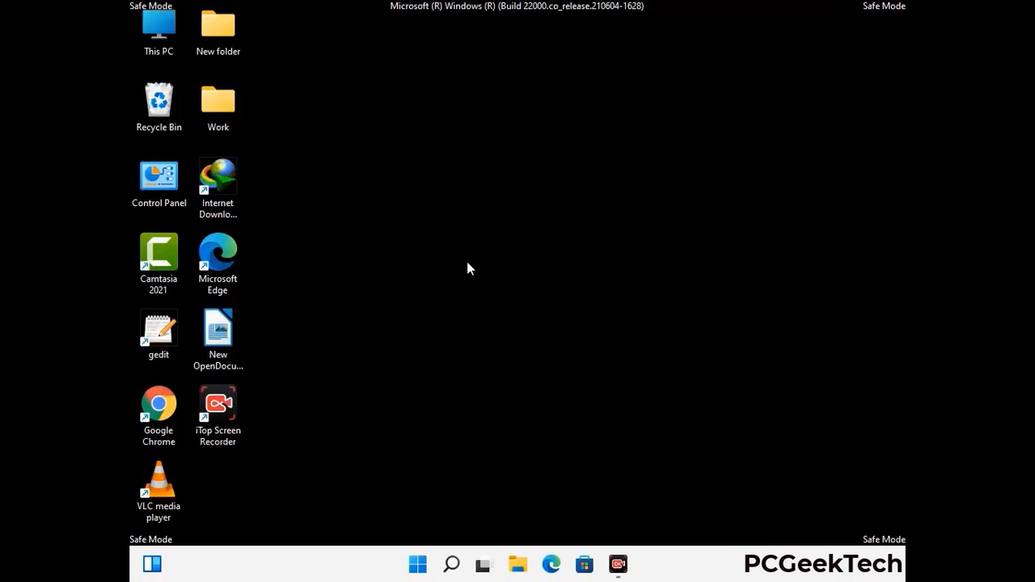
Step: Run %appdata% to open the AppData\Roaming folder
key(super+r)
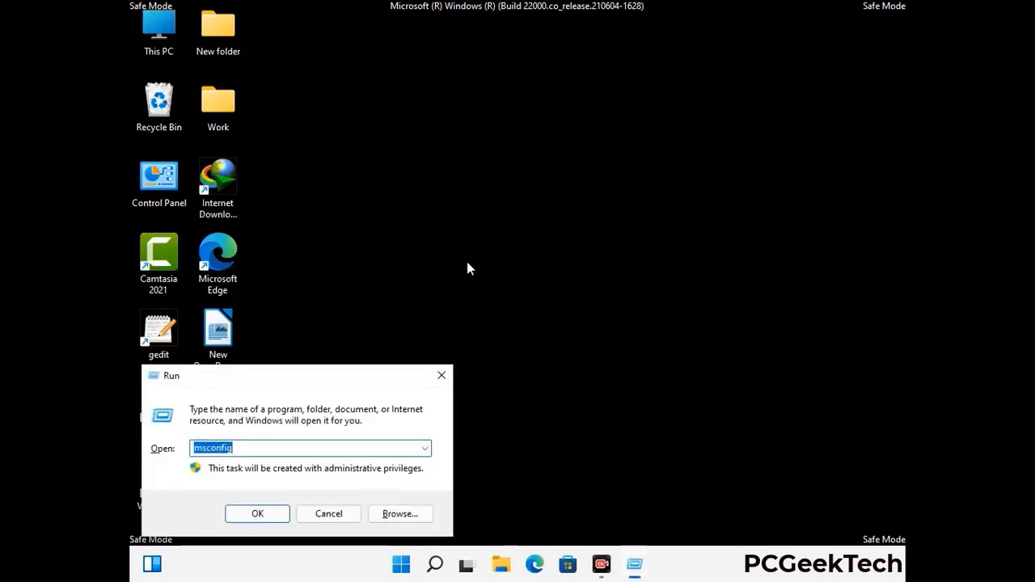
drag(296, 369, 483, 160)
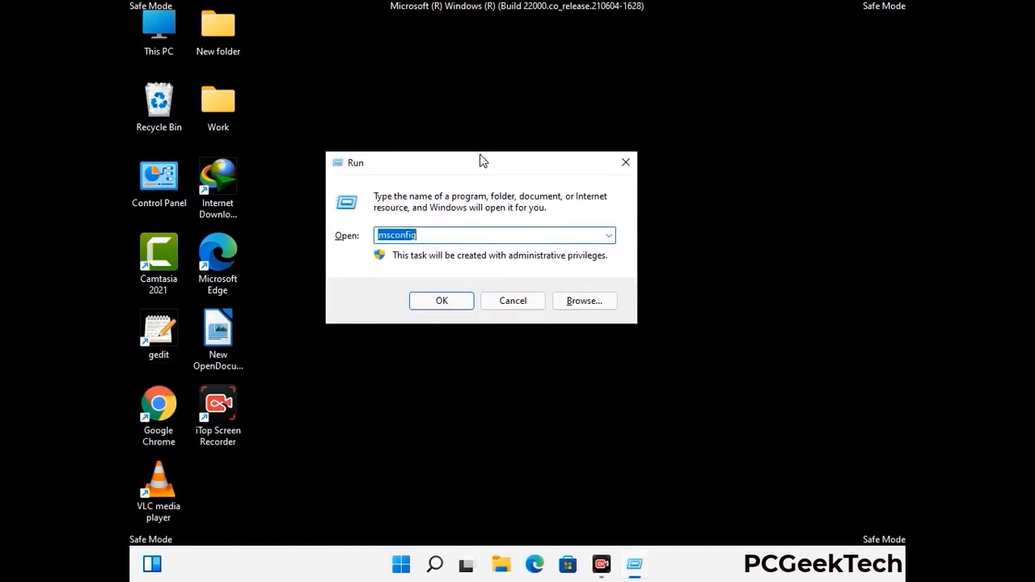
text(%)
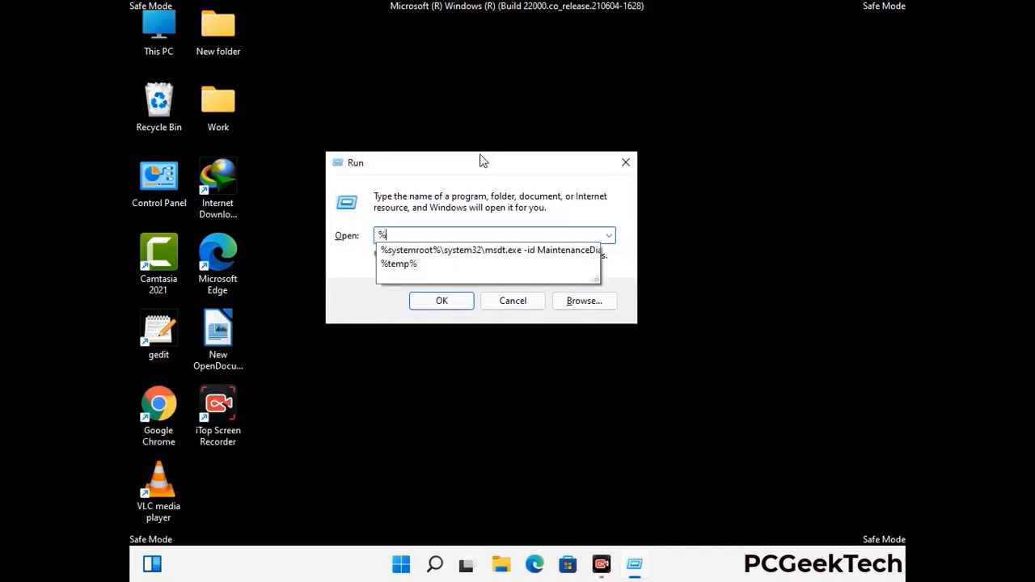
text(a)
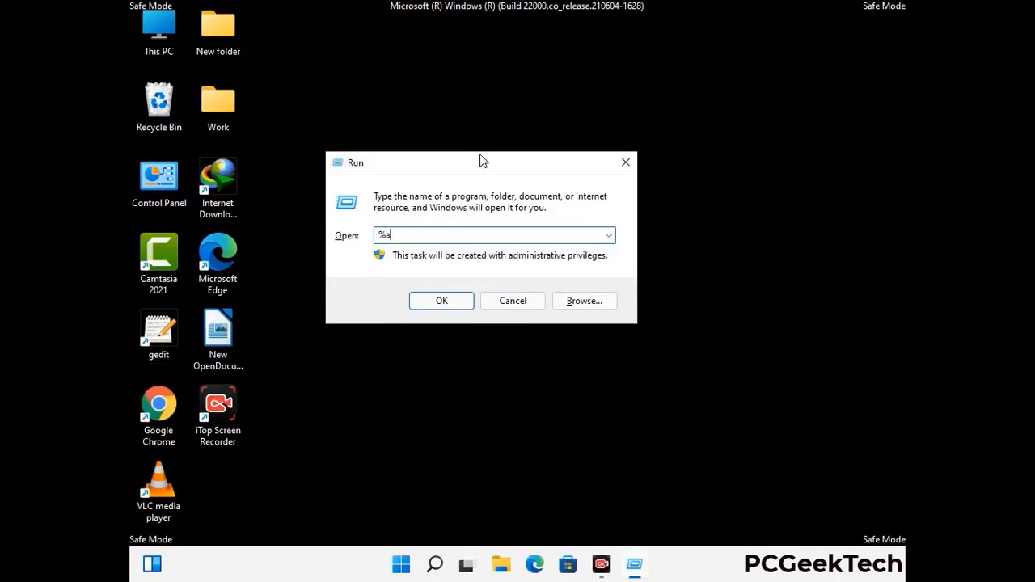
text(ppdata%)
key(Return)
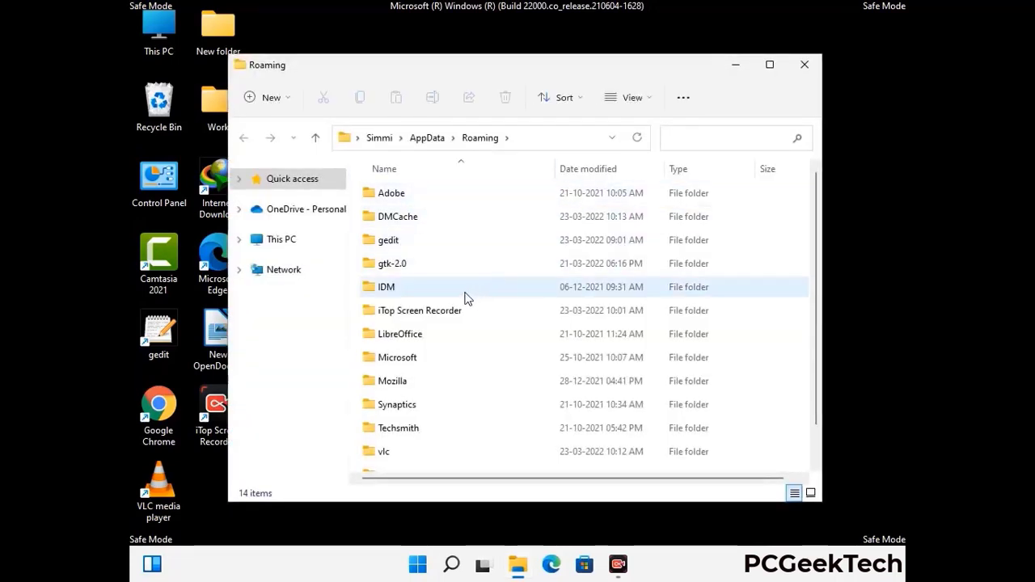
Step: Delete the Zoom folder from AppData\Roaming and close the folder window
scroll(485, 287, down, 1)
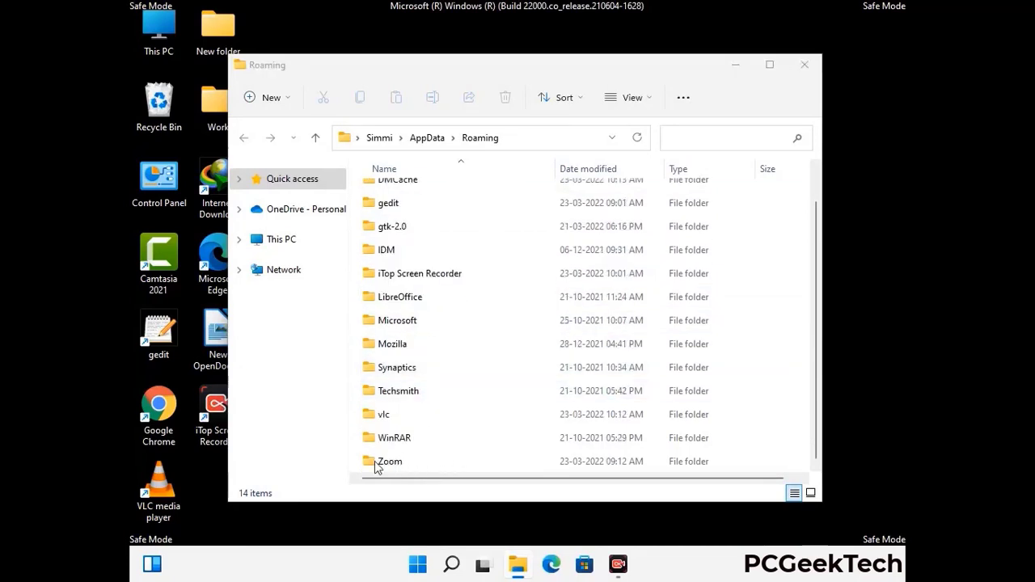
click(579, 457)
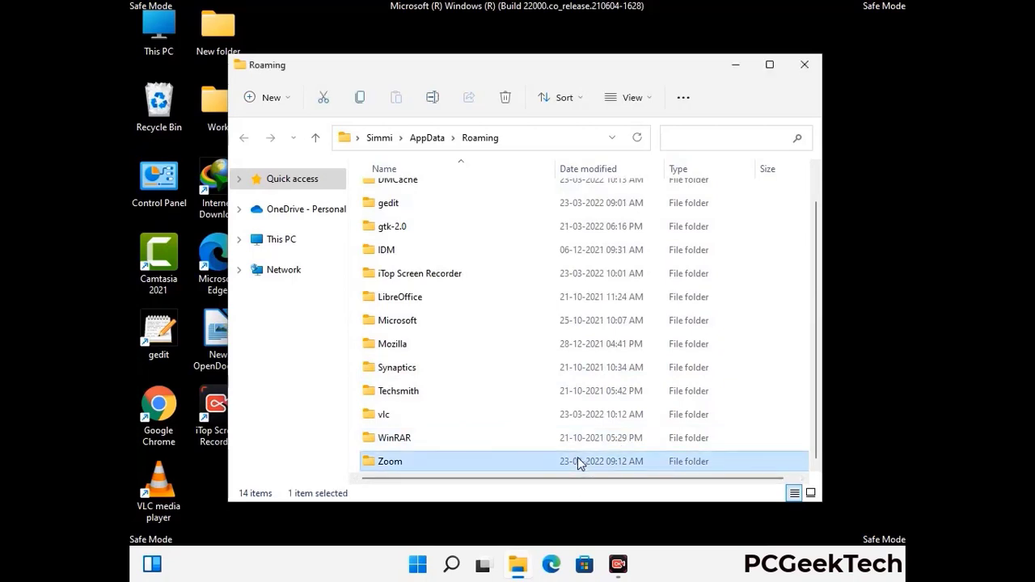
click(512, 103)
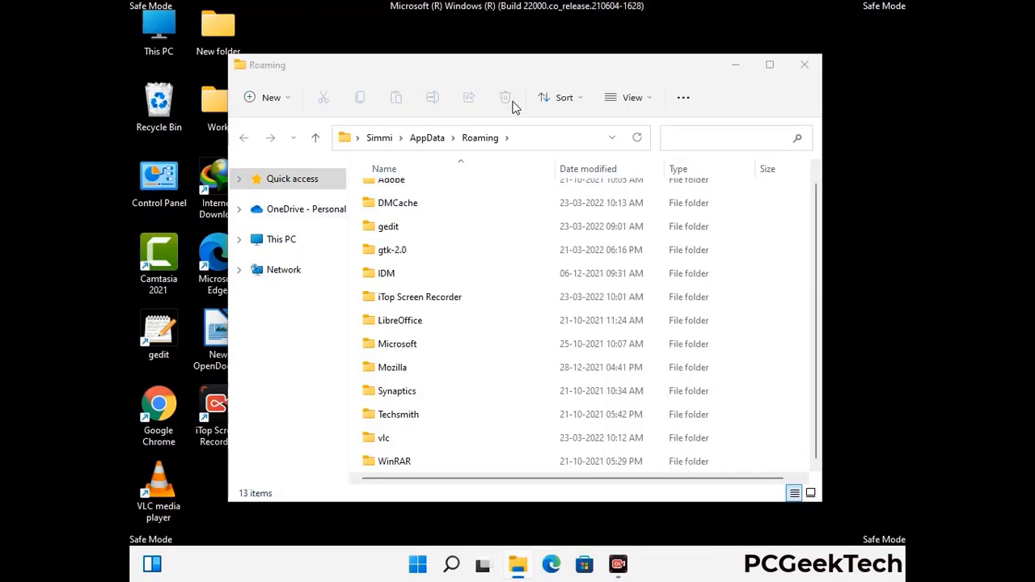
click(801, 69)
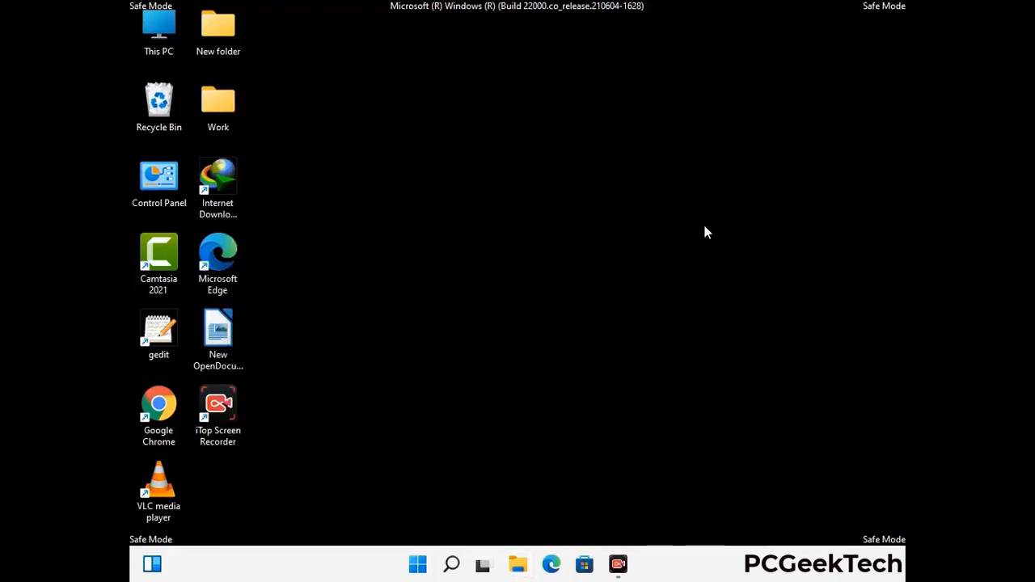
key(super+r)
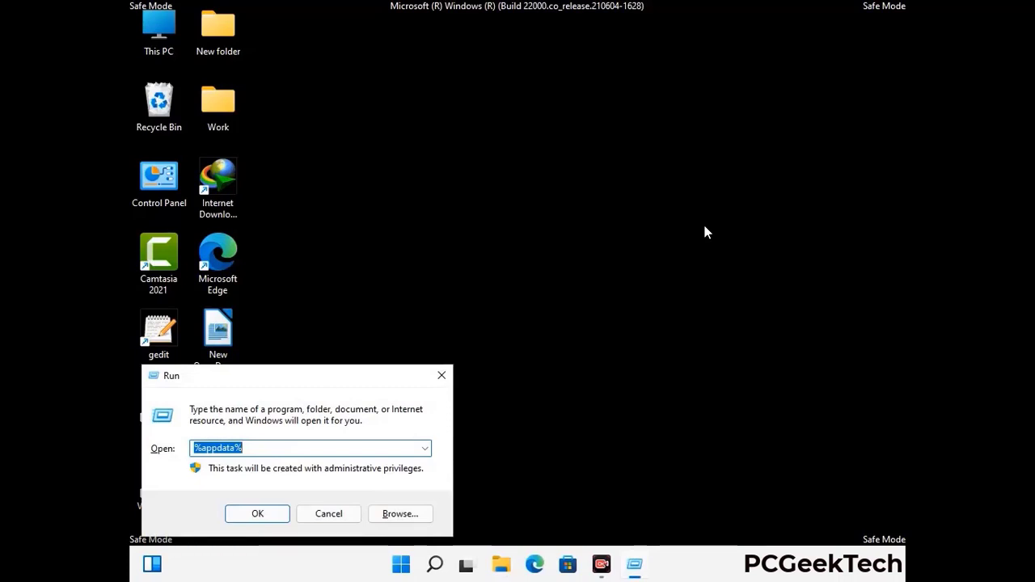
Step: Run %LocalAppData%, delete its Mozilla folder leaving 22 items, and close the window
drag(323, 384, 543, 207)
text(%Loca)
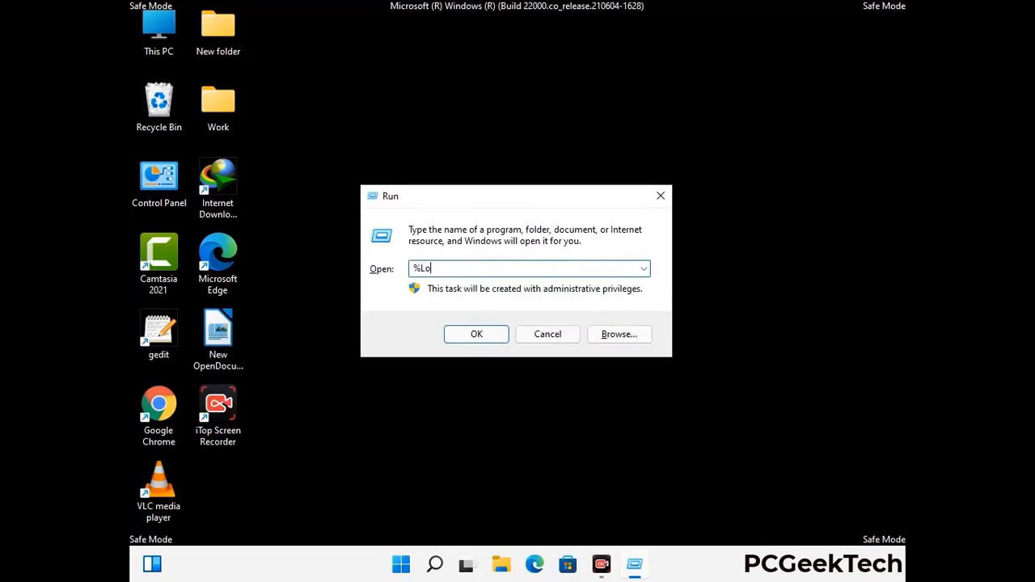
text(lAppData)
key(Return)
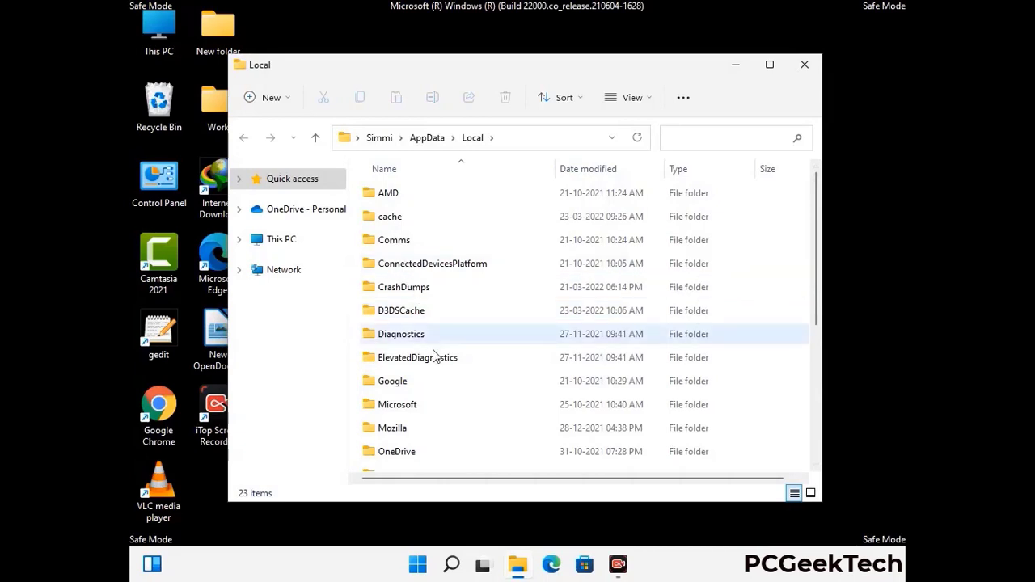
scroll(432, 360, down, 1)
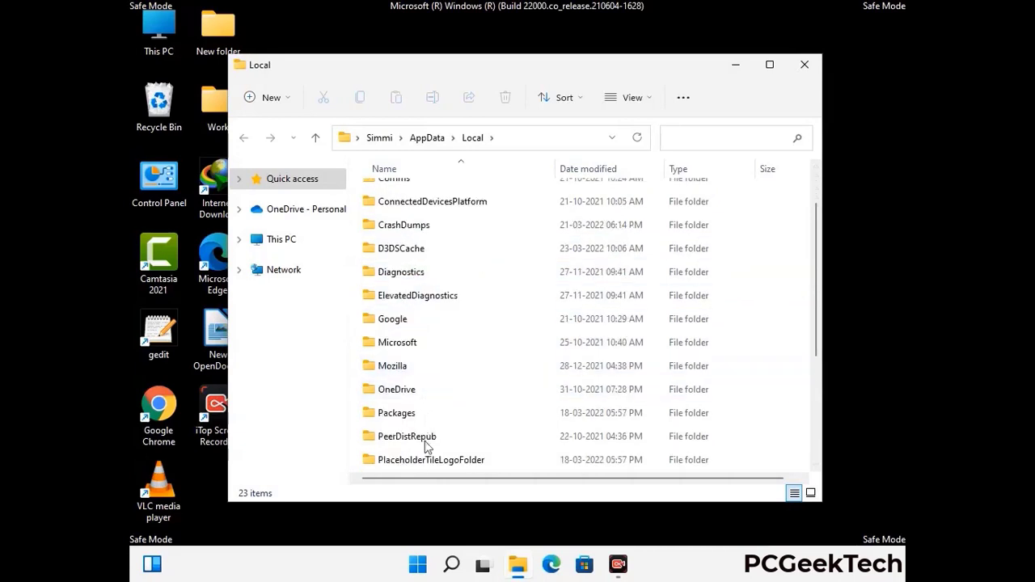
click(404, 370)
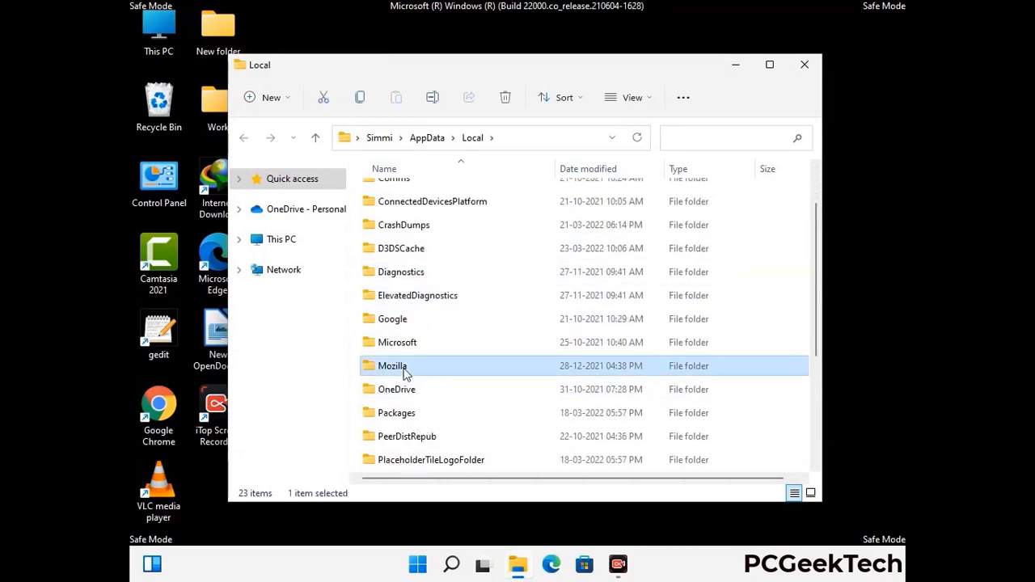
click(506, 107)
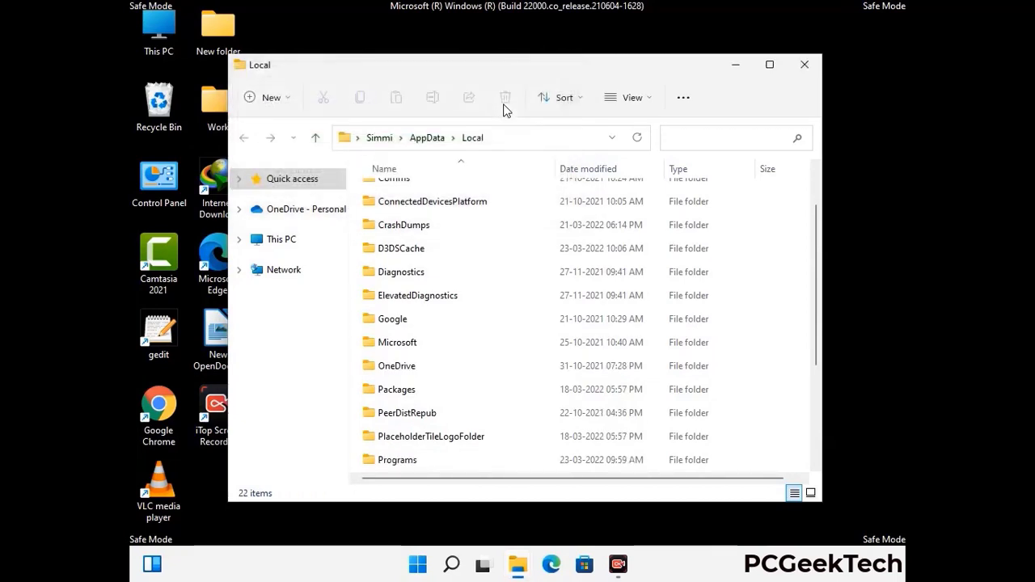
click(805, 69)
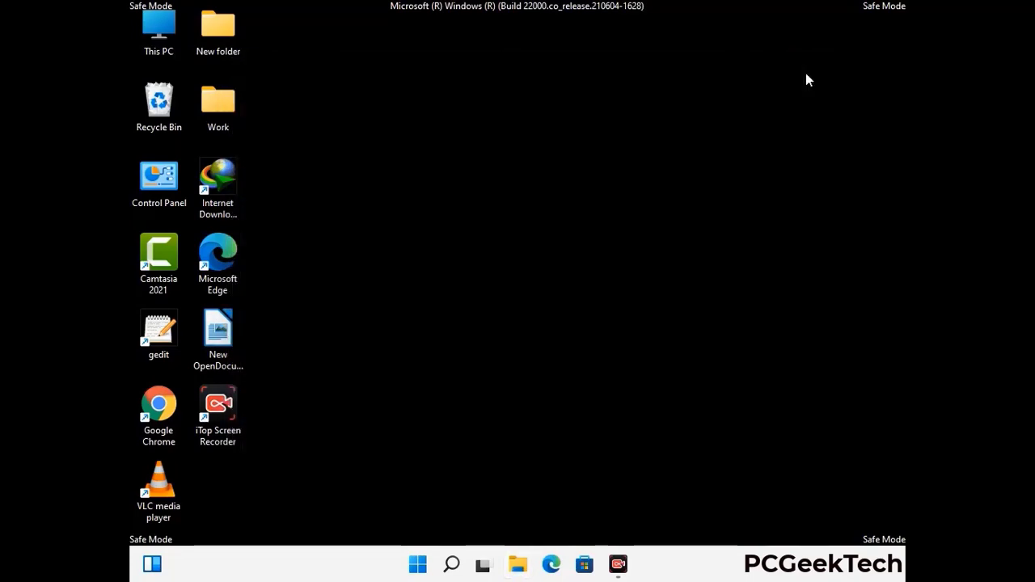
Step: Run %ProgramData%, delete its Mozilla folder leaving 15 items, and close the window
key(super+r)
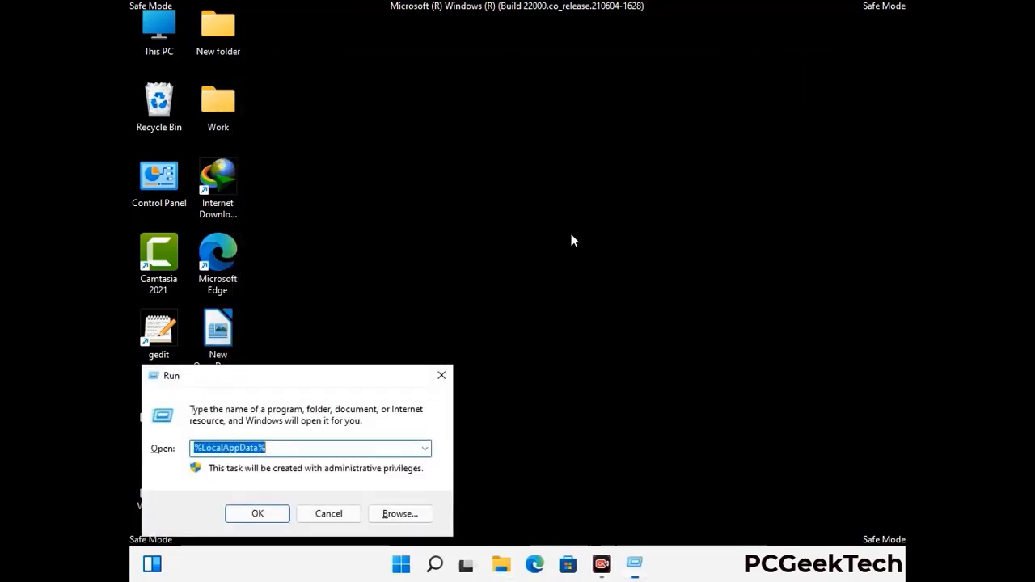
drag(287, 380, 472, 212)
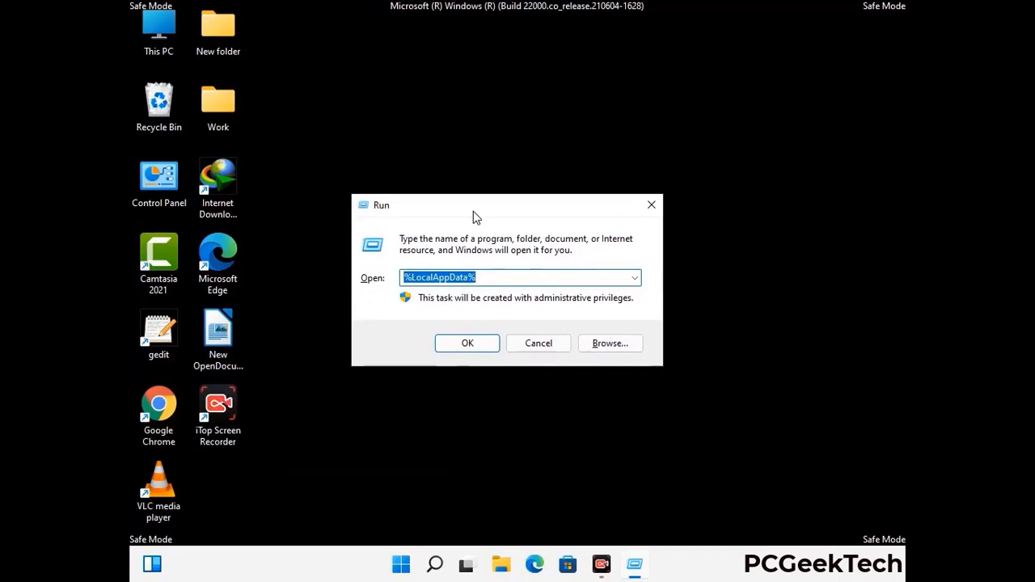
text(%)
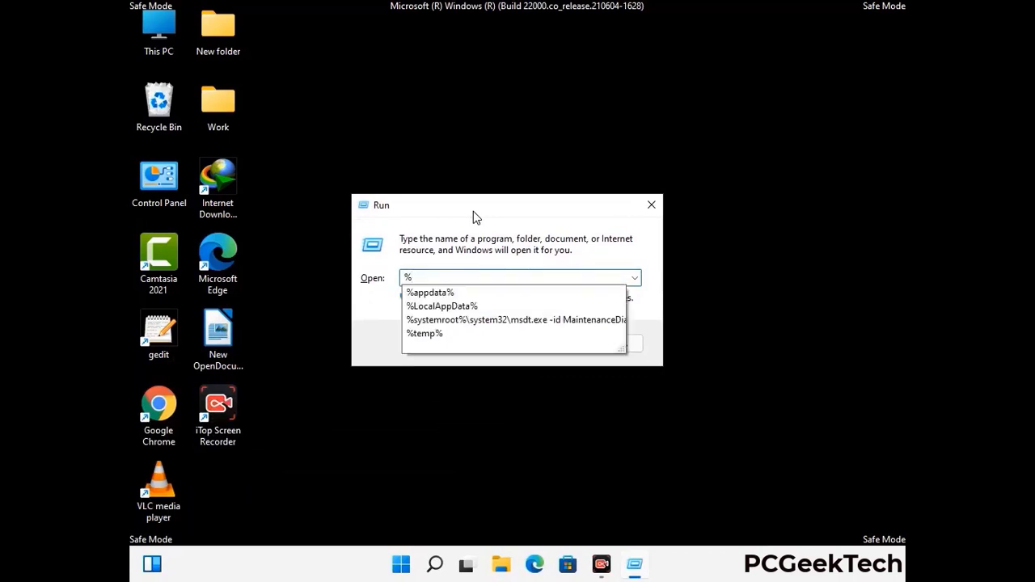
text(ProgramData)
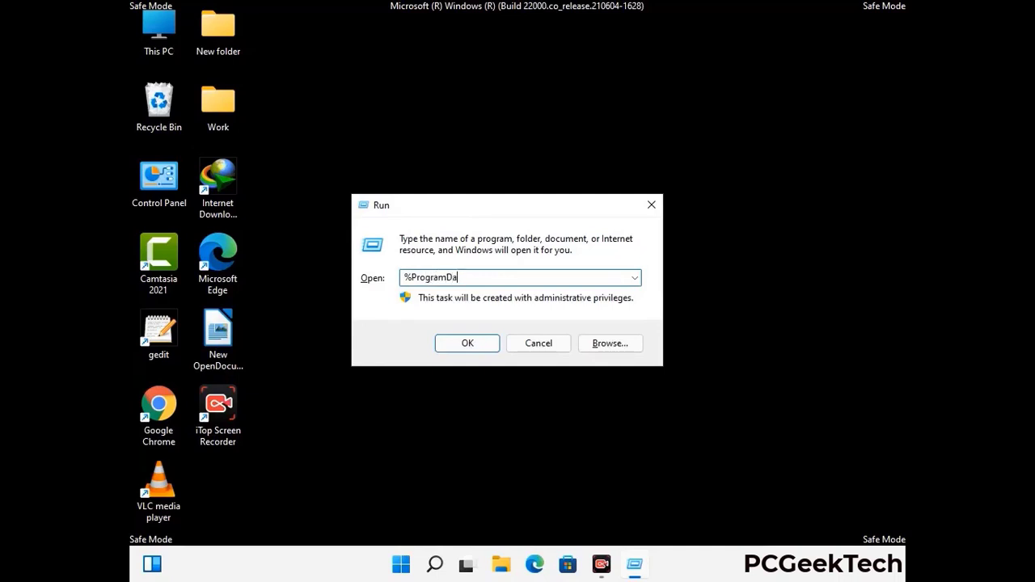
text(%)
key(Return)
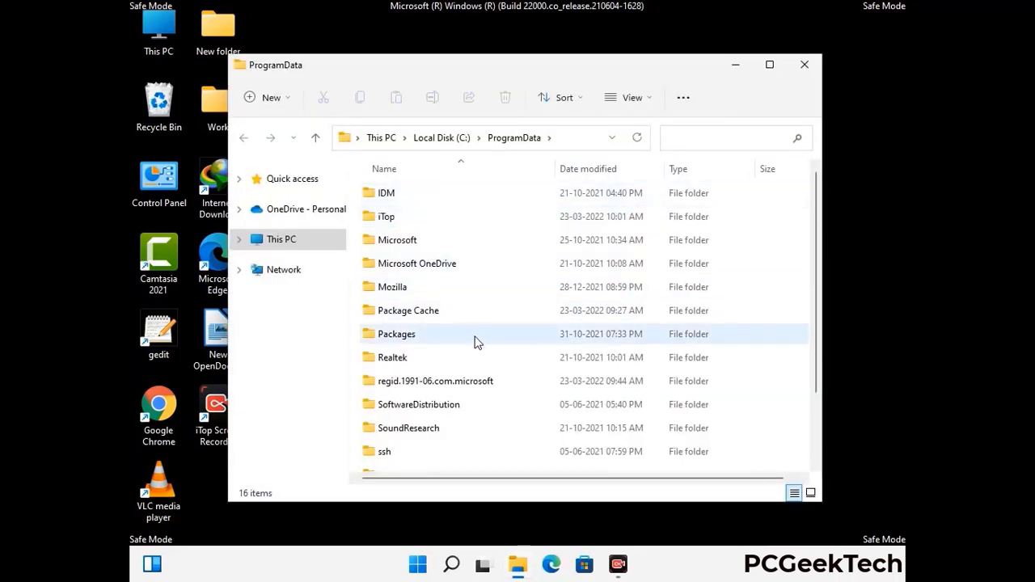
scroll(476, 341, down, 2)
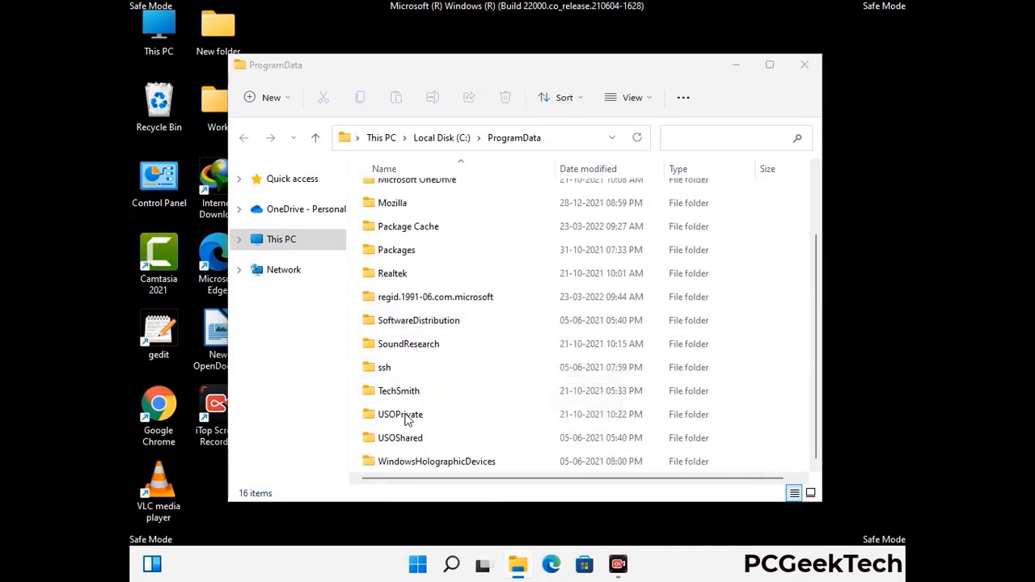
click(412, 204)
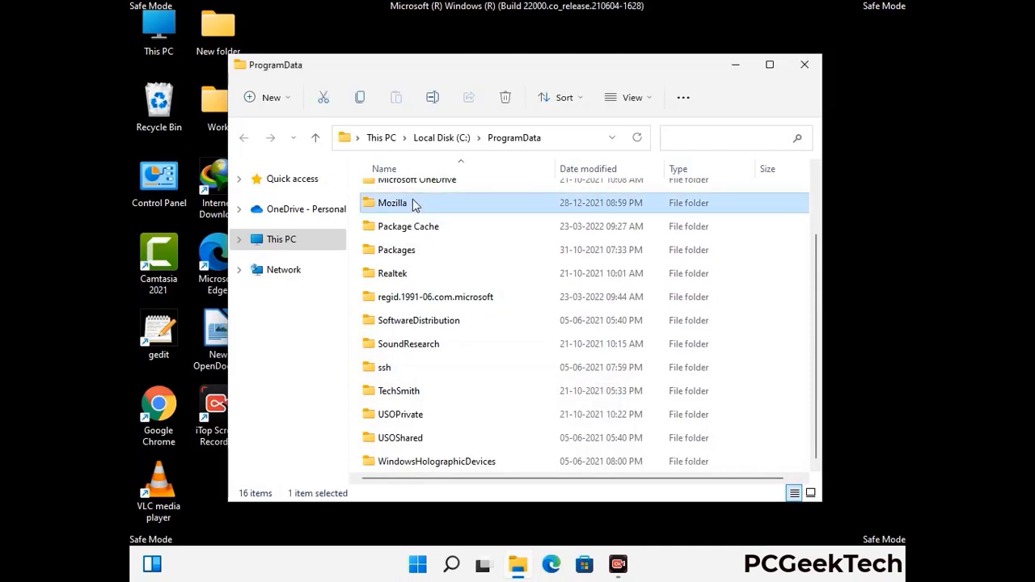
click(510, 98)
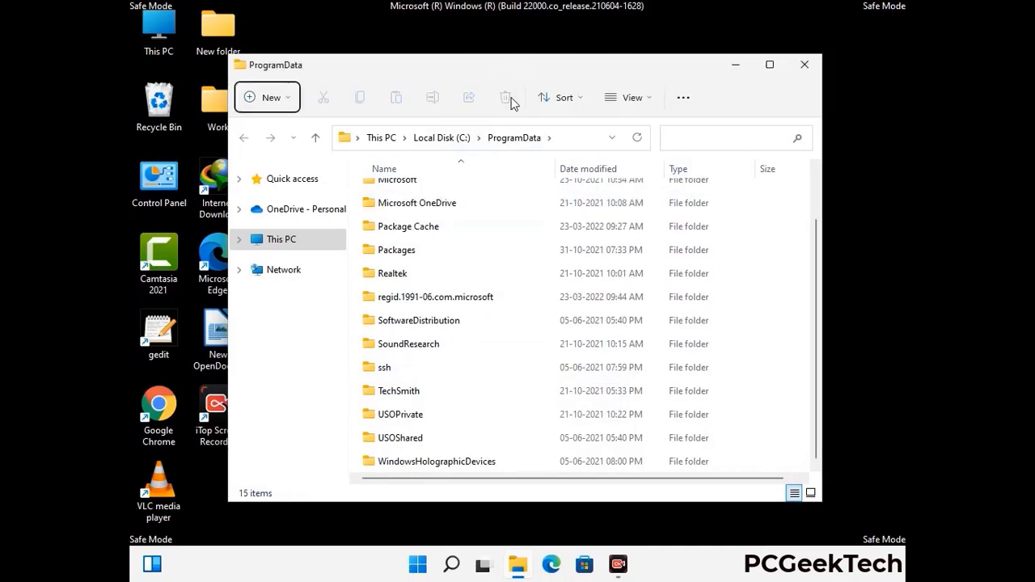
scroll(531, 339, up, 1)
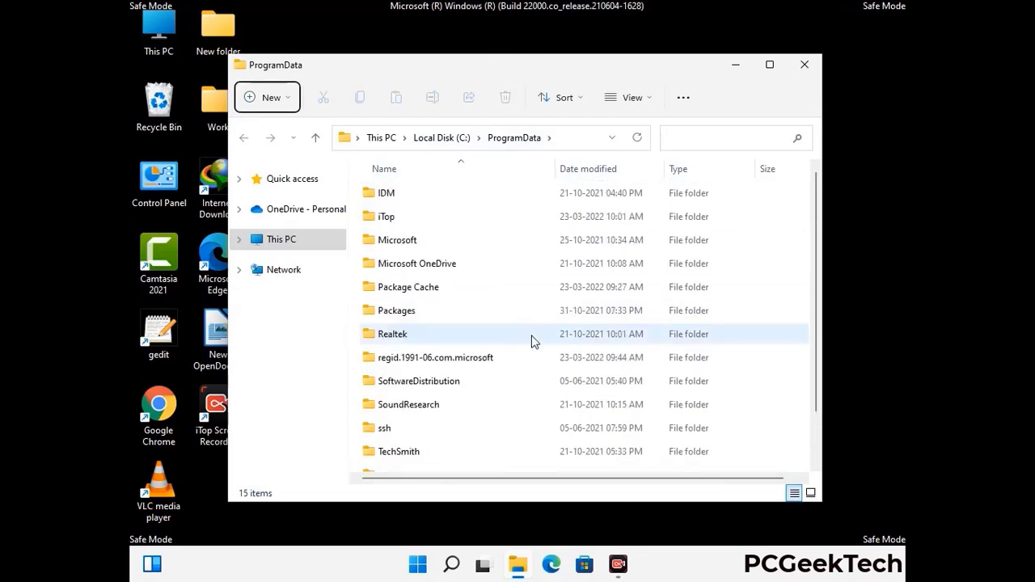
click(811, 67)
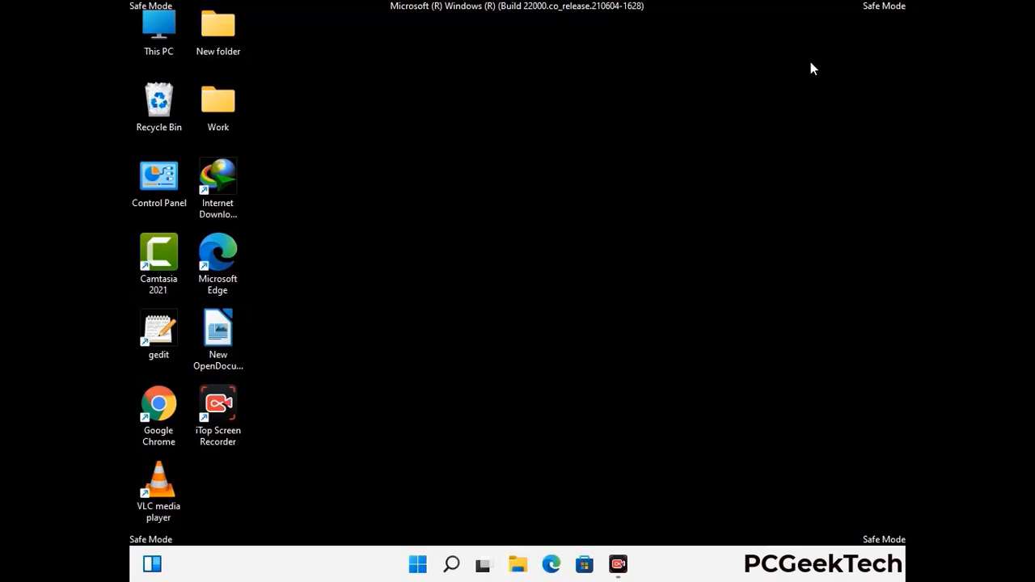
Step: Run %WinDir% to open the C:\Windows folder
key(super+r)
drag(339, 377, 539, 208)
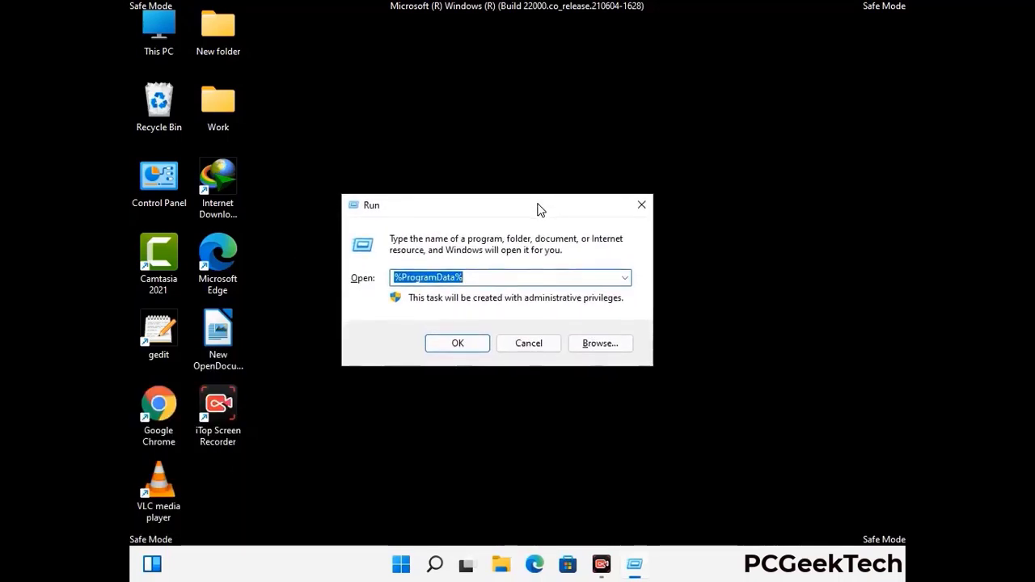
text(%WinDir%)
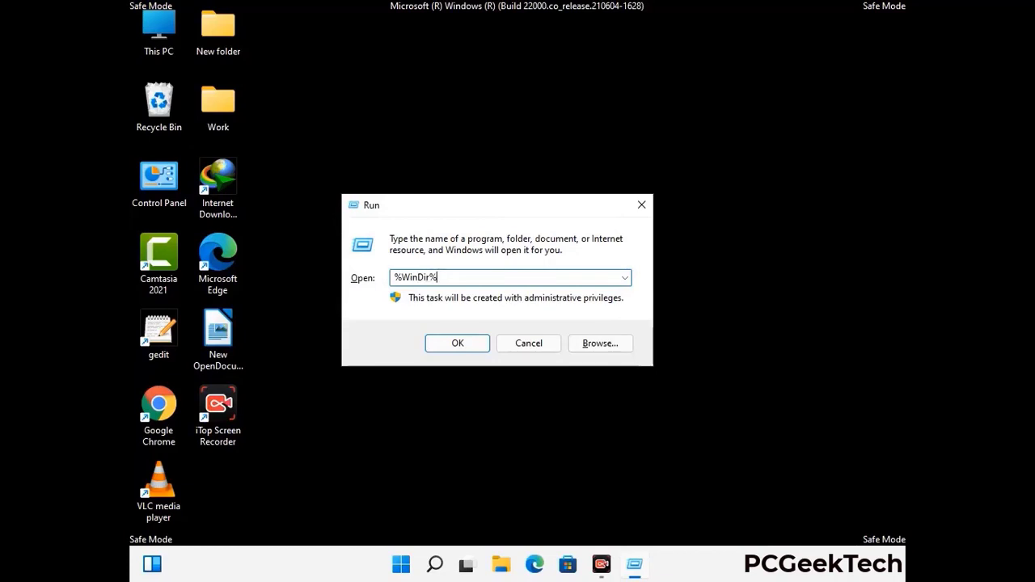
key(Return)
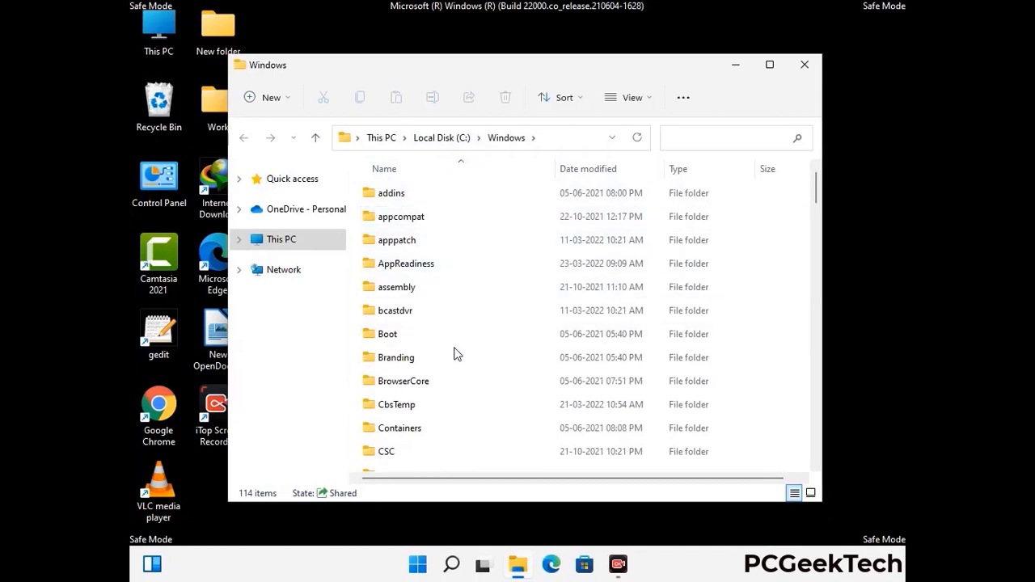
Step: Scroll through the 114 items in C:\Windows, then close the window
scroll(455, 358, down, 2)
scroll(455, 362, down, 1)
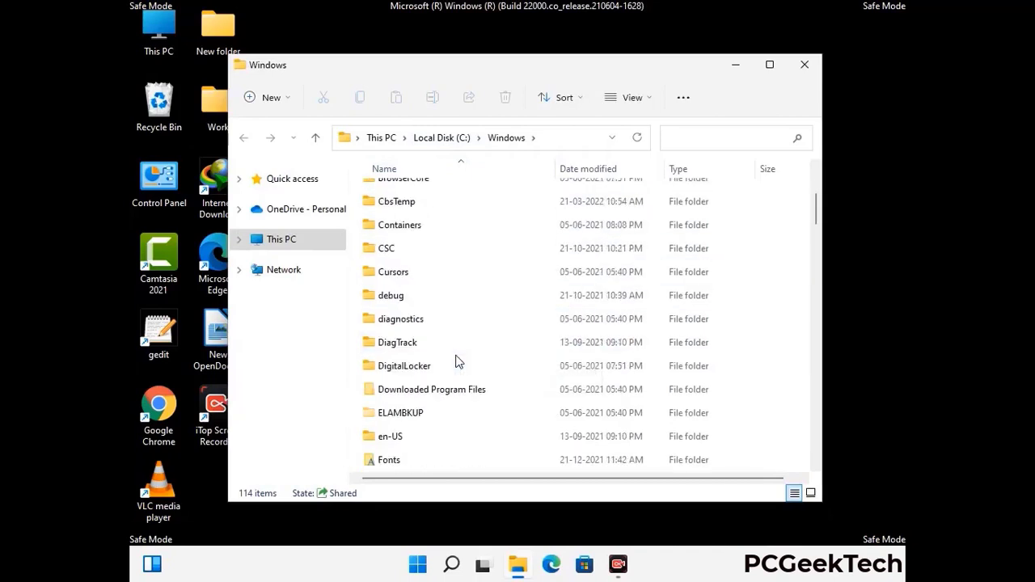
scroll(455, 361, down, 1)
scroll(455, 362, down, 4)
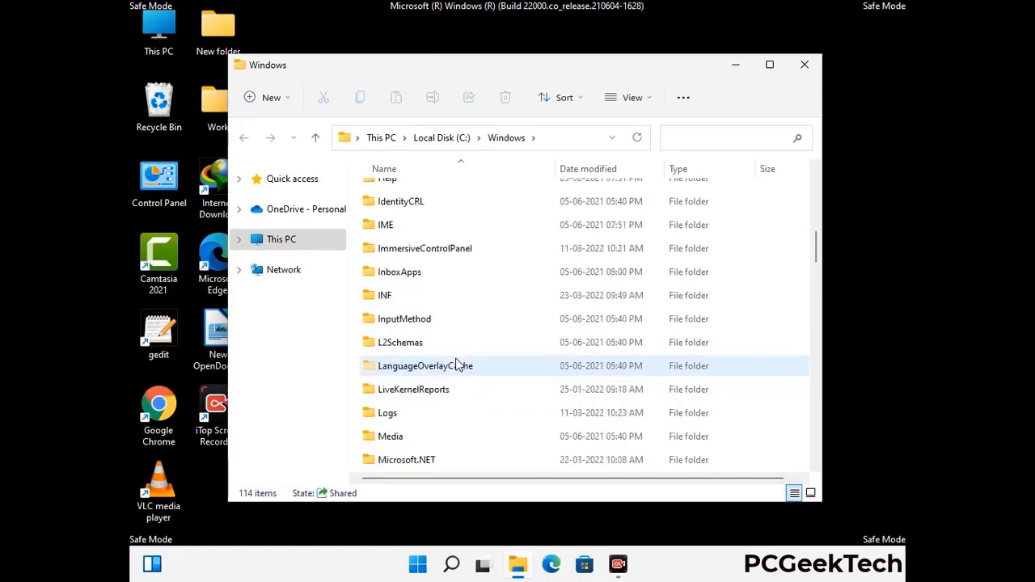
scroll(456, 366, down, 1)
scroll(455, 366, down, 6)
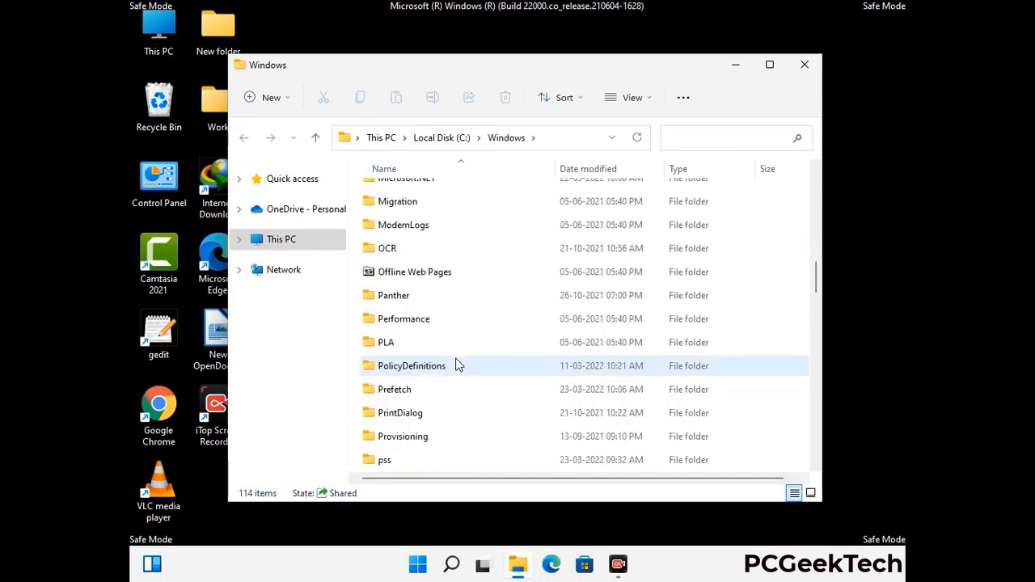
scroll(455, 365, down, 7)
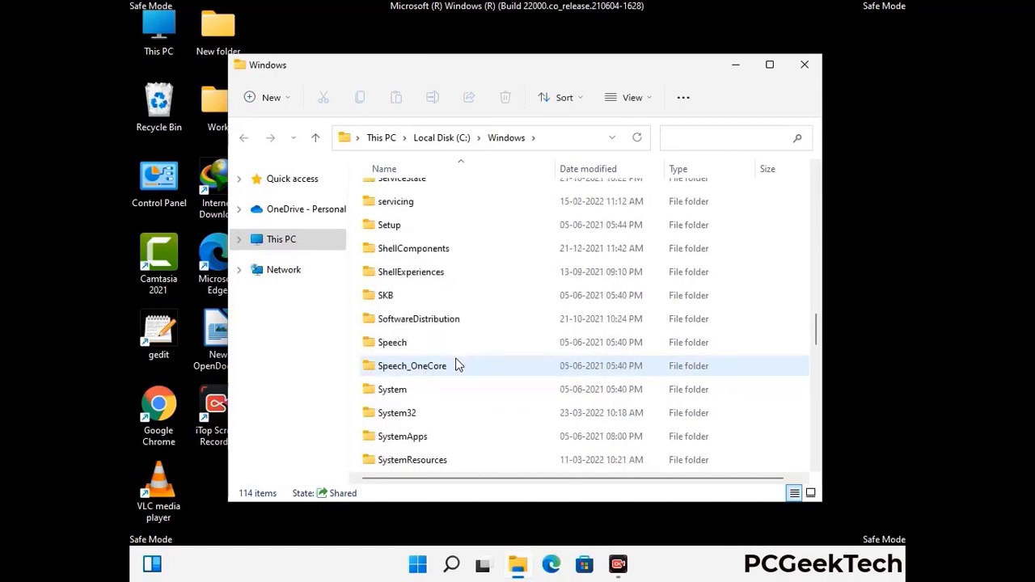
scroll(455, 366, down, 10)
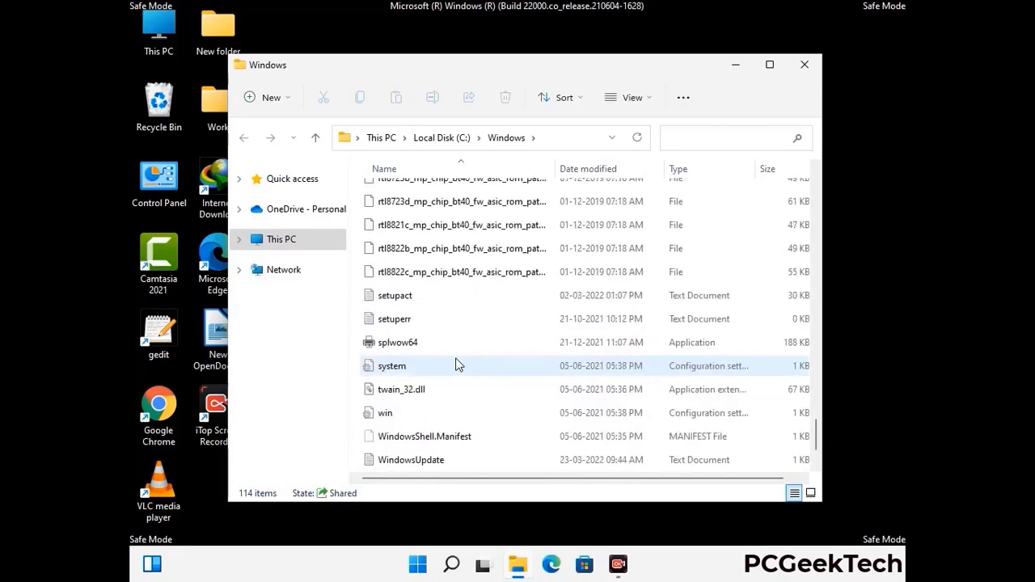
scroll(455, 365, down, 1)
scroll(456, 366, up, 15)
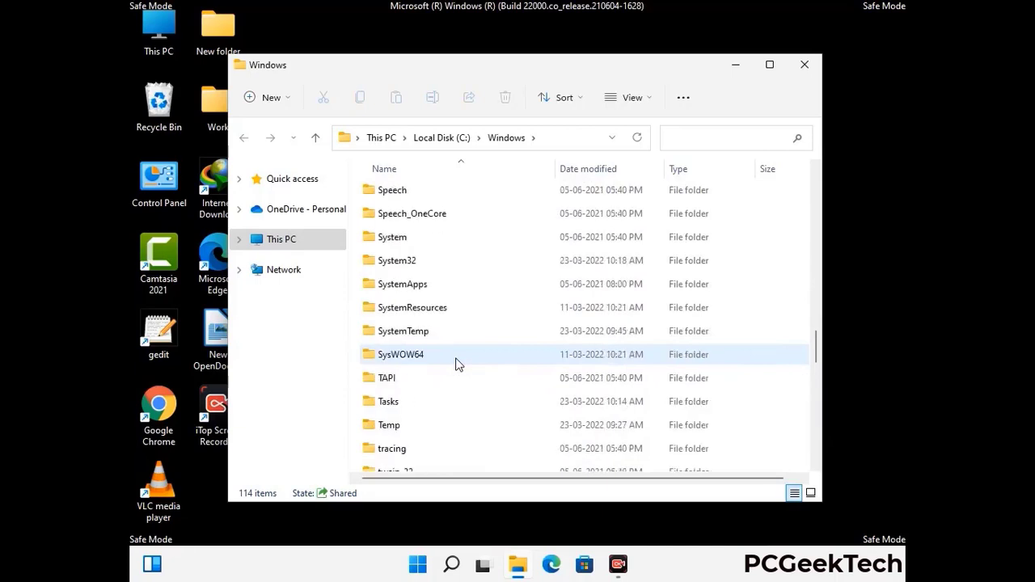
scroll(455, 365, up, 3)
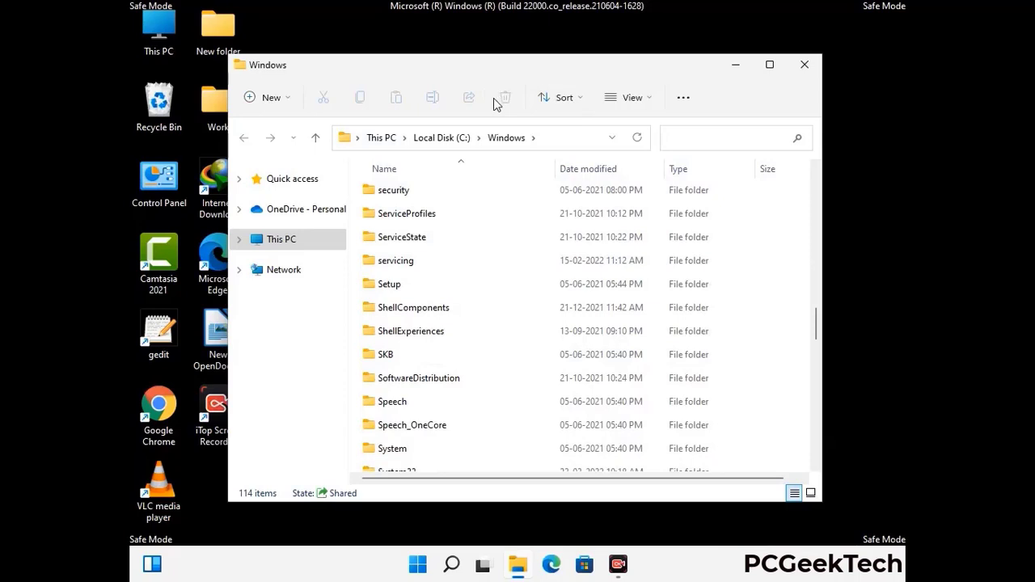
click(806, 65)
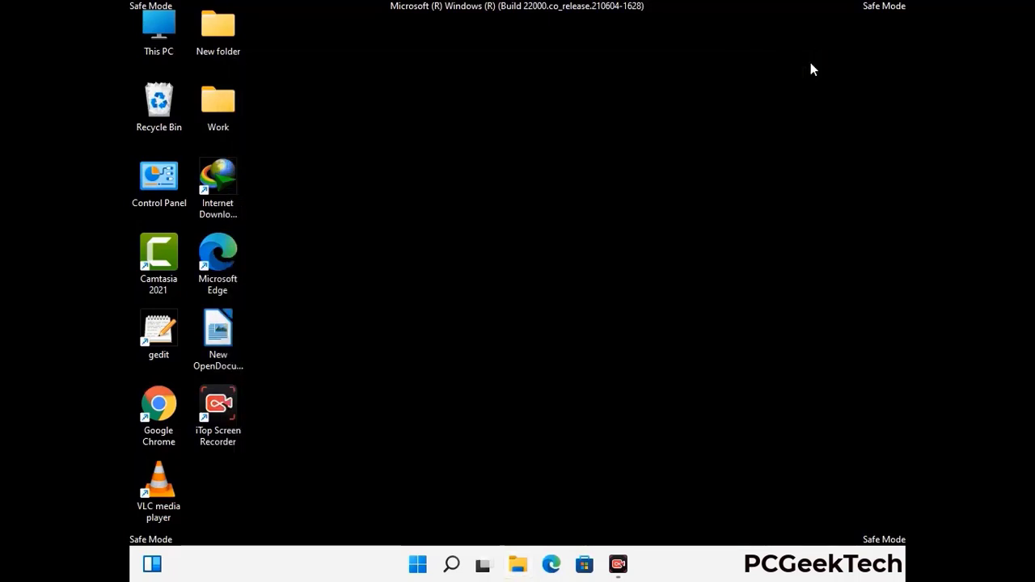
Step: Run %temp%, select and delete all items in the Temp folder, then close it
key(super+r)
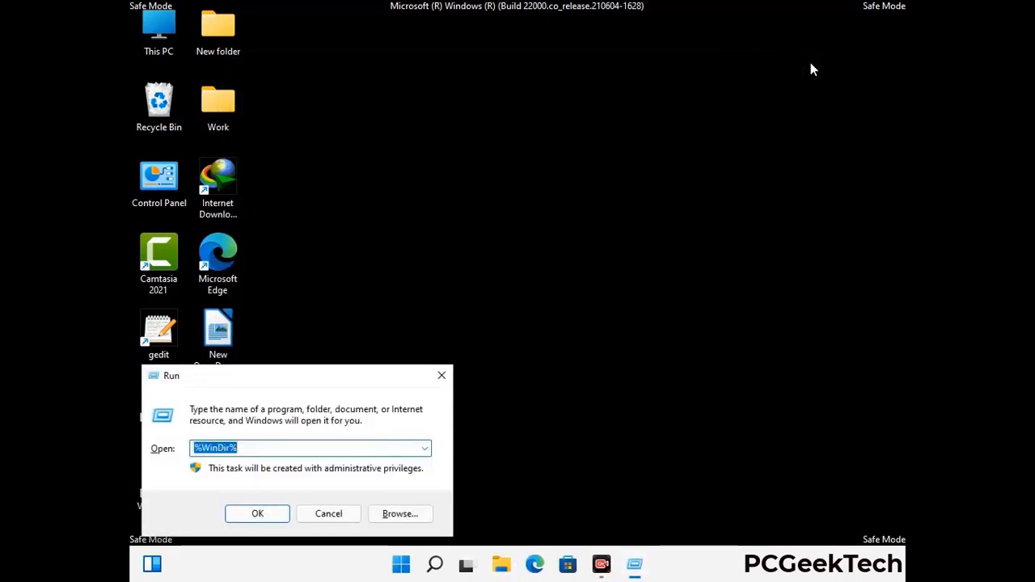
drag(344, 382, 588, 139)
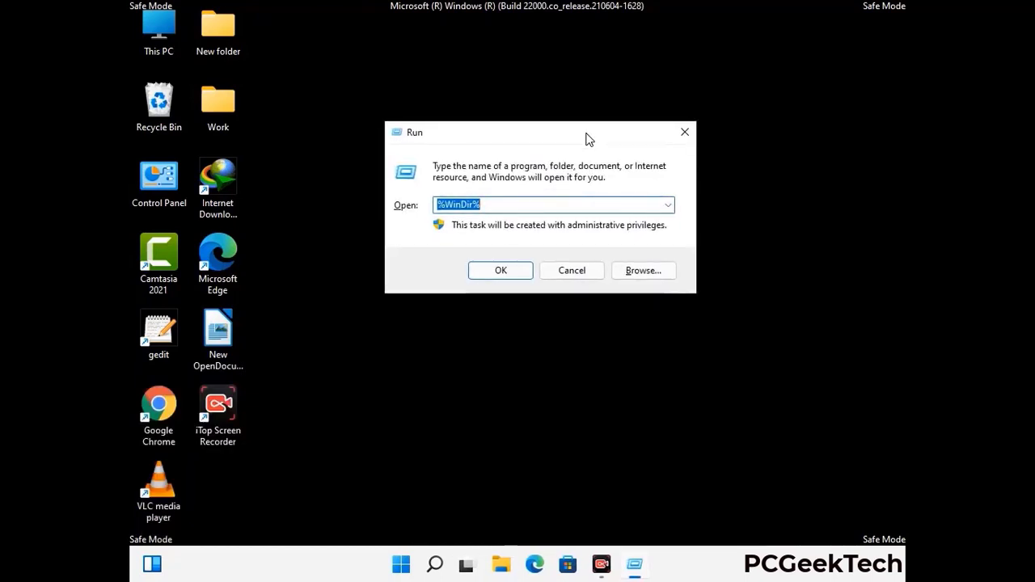
text(%temp%)
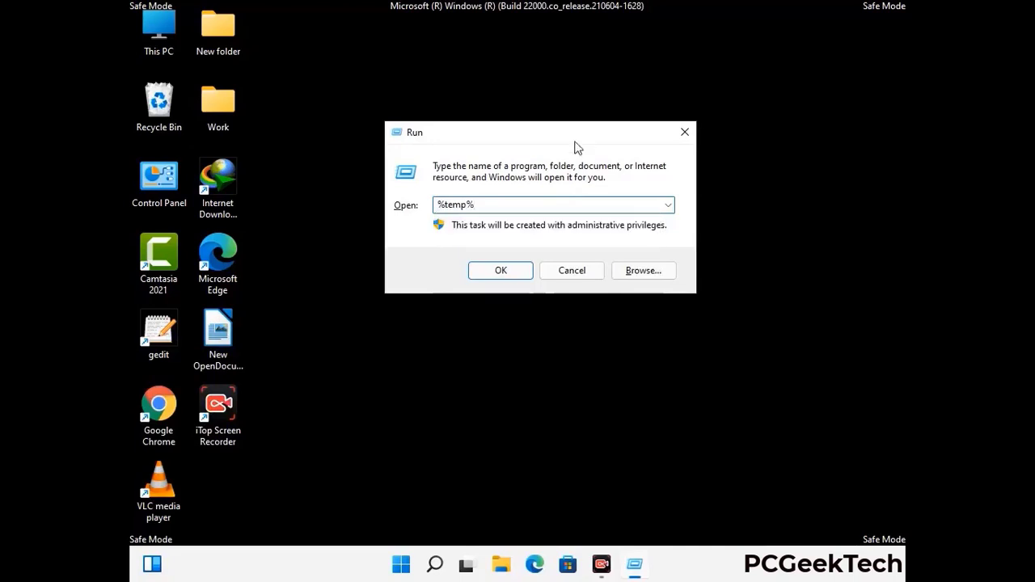
click(501, 270)
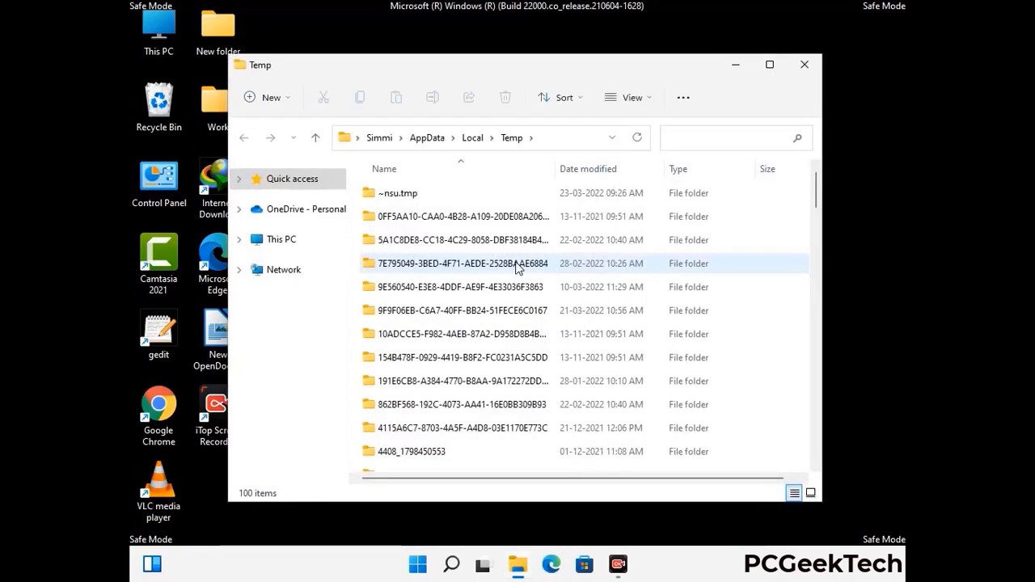
click(469, 312)
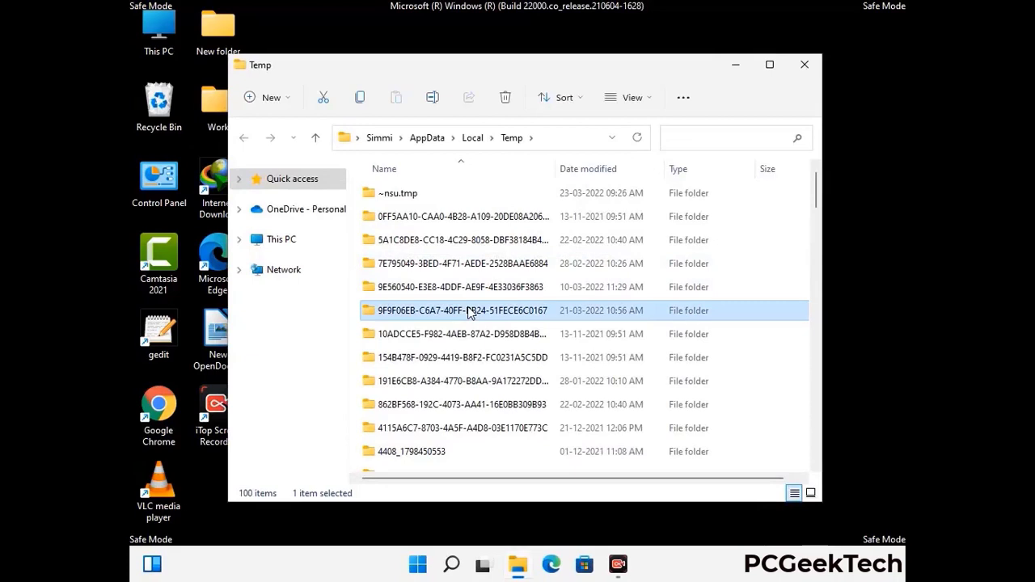
key(ctrl+a)
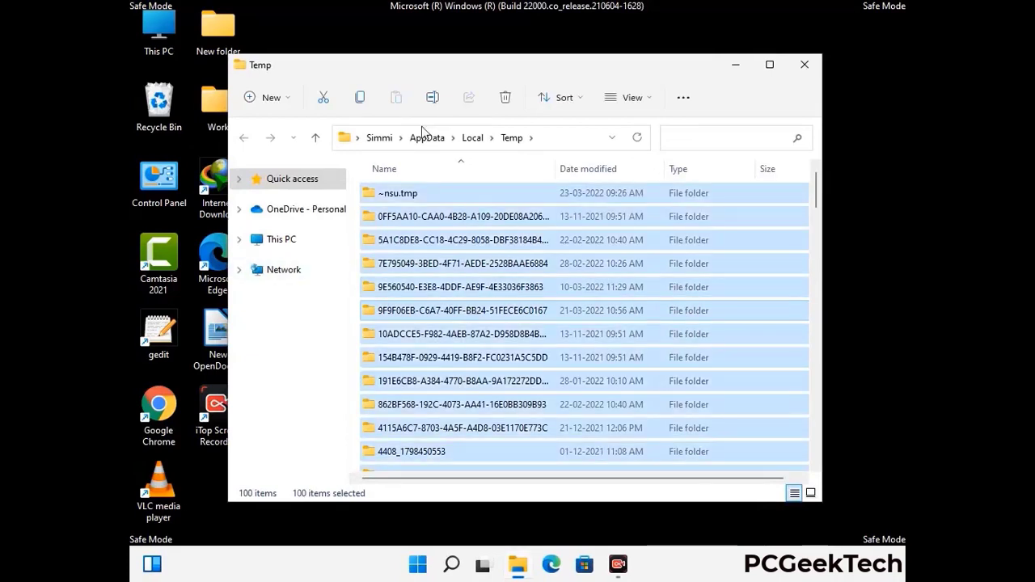
click(506, 97)
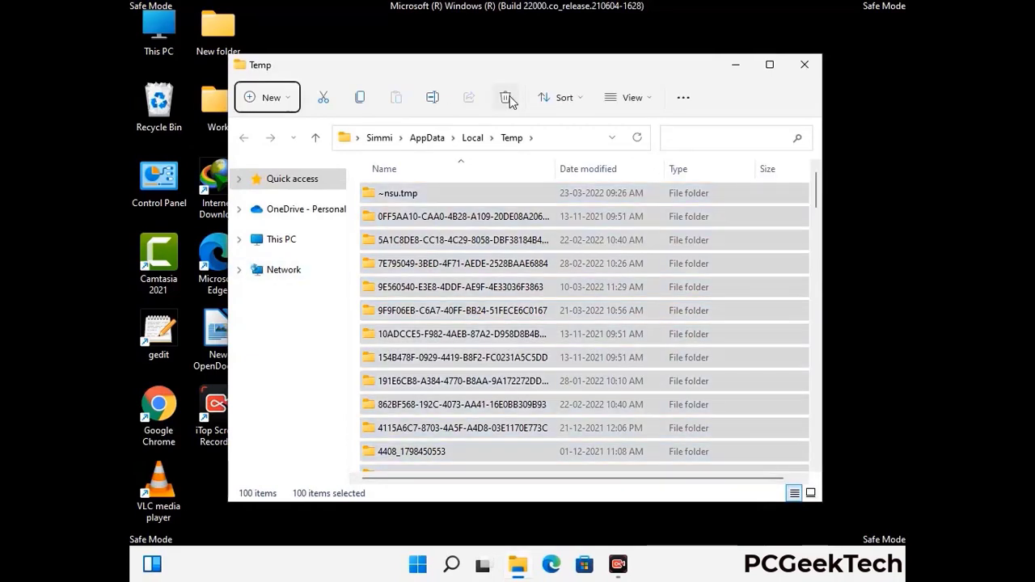
click(804, 65)
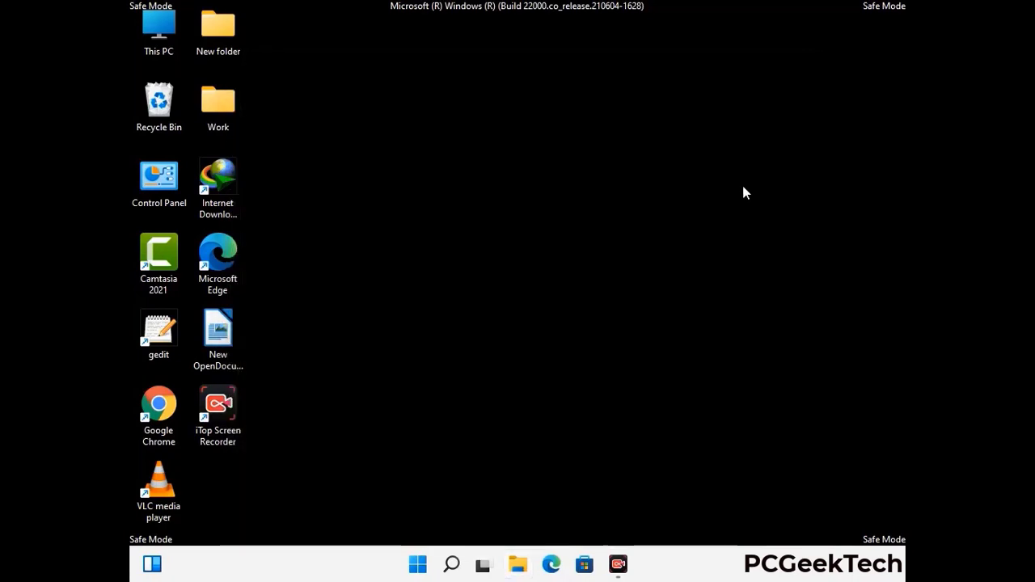
Step: Open C:\Windows\Temp with 'temp' from Run, delete all six items, and close the window
key(super+r)
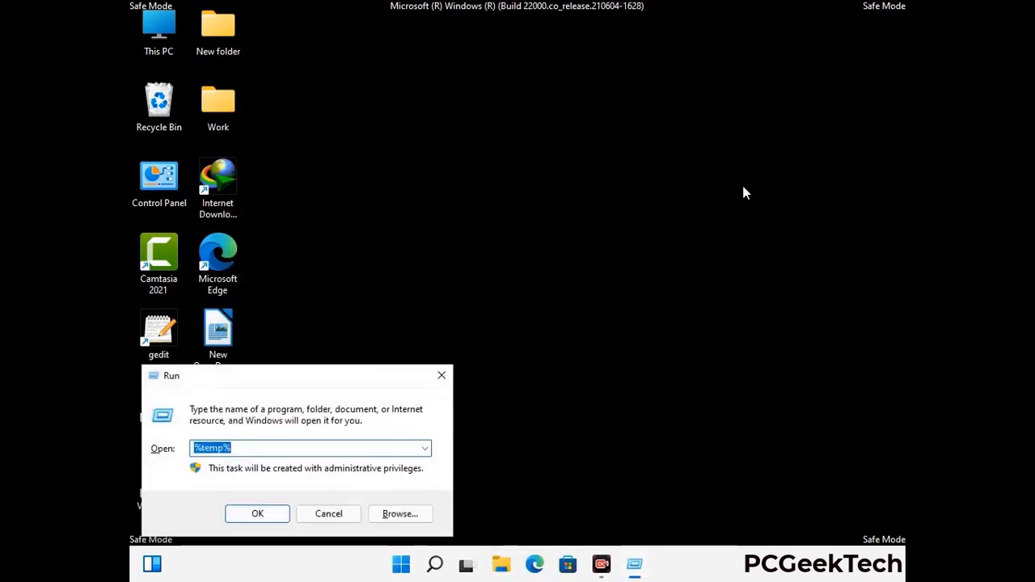
drag(351, 374, 589, 151)
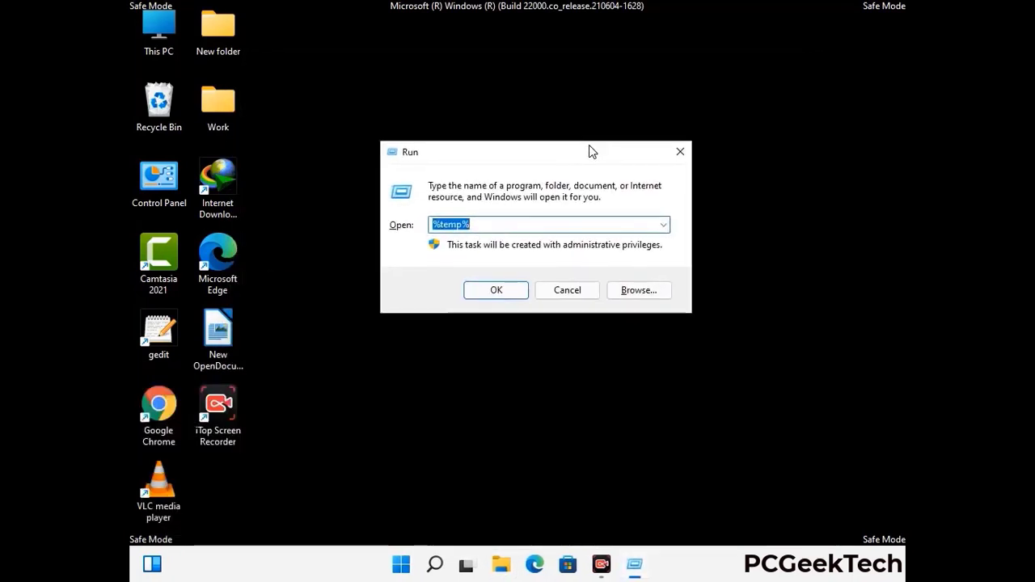
text(temp)
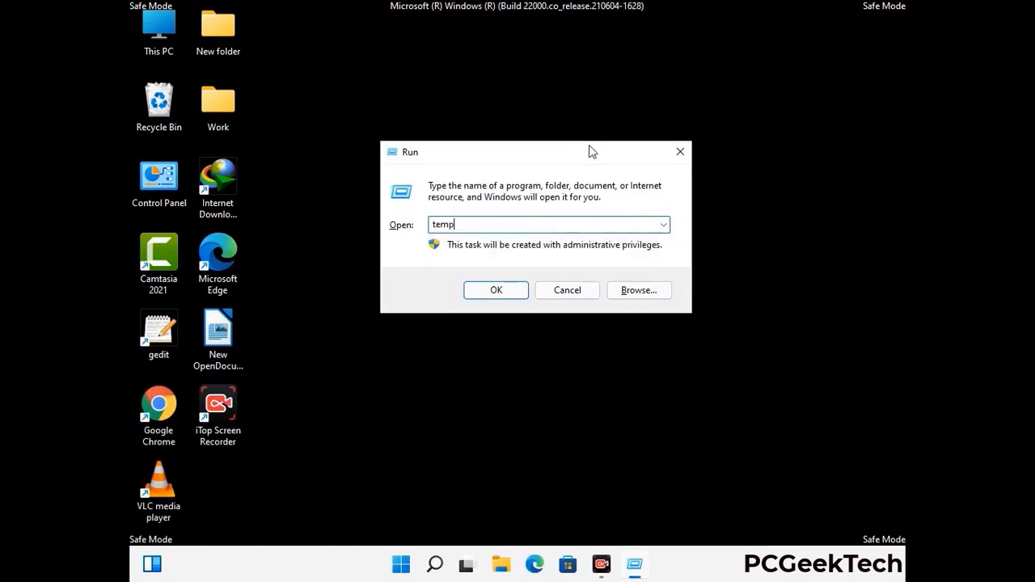
key(Return)
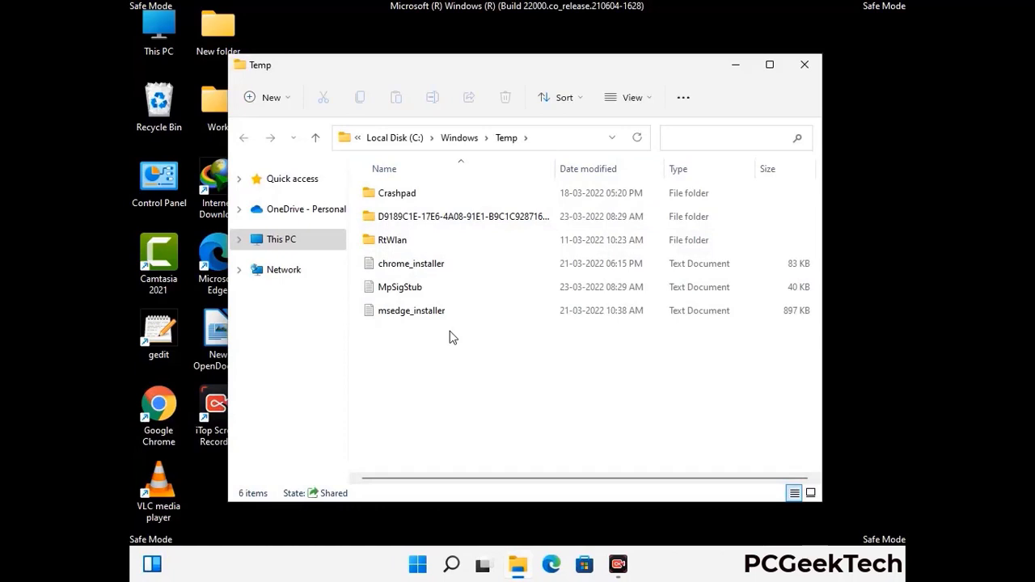
key(ctrl+a)
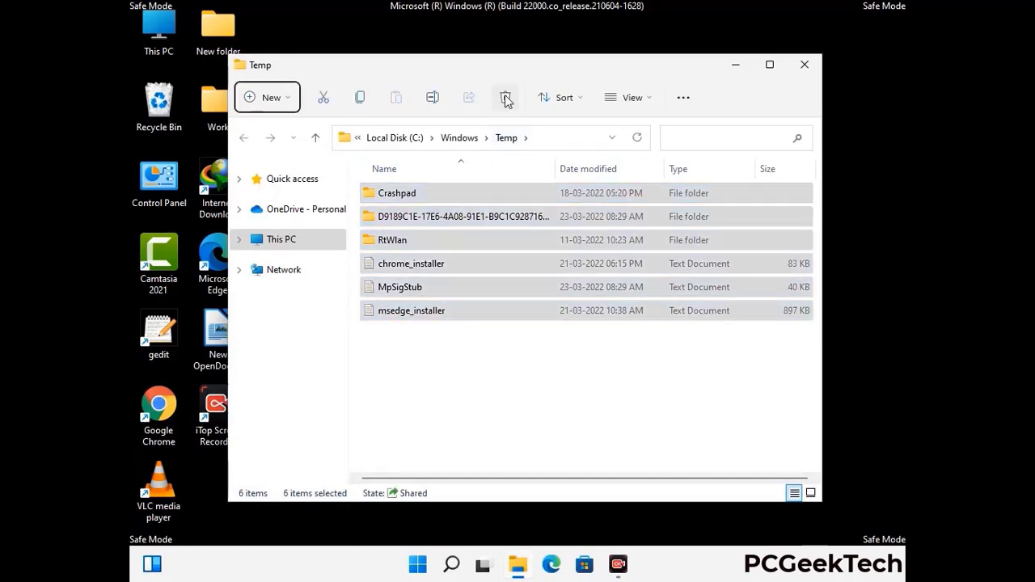
click(506, 99)
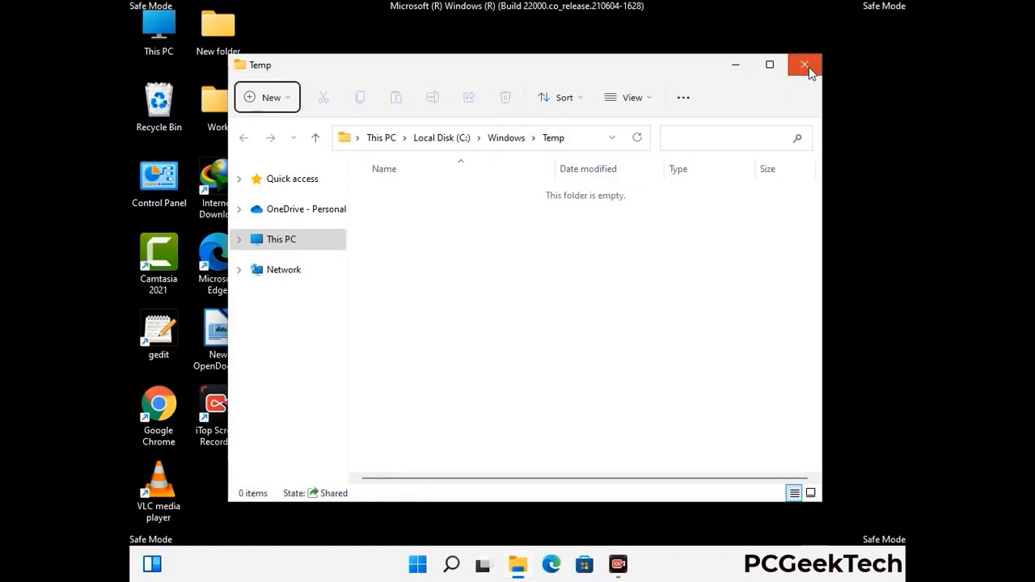
click(805, 65)
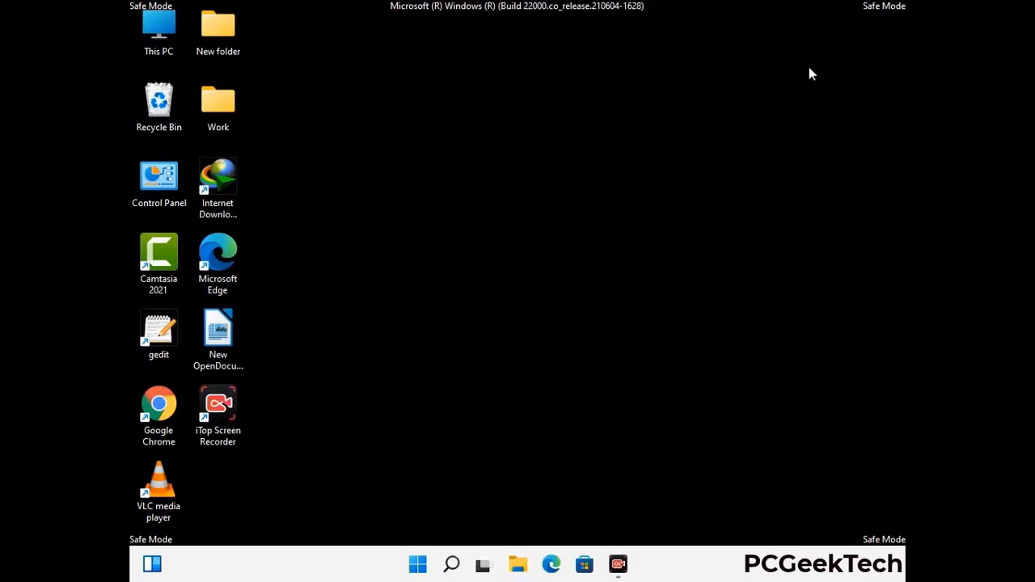
Step: Launch Registry Editor by running 'reged' from the Run box
key(super+r)
drag(316, 374, 536, 129)
text(reged)
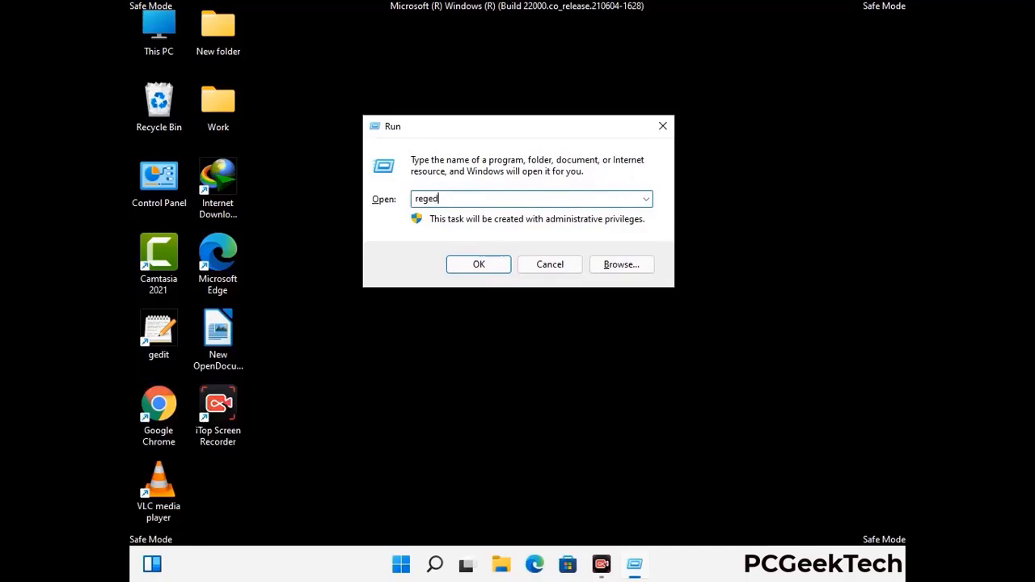
key(Return)
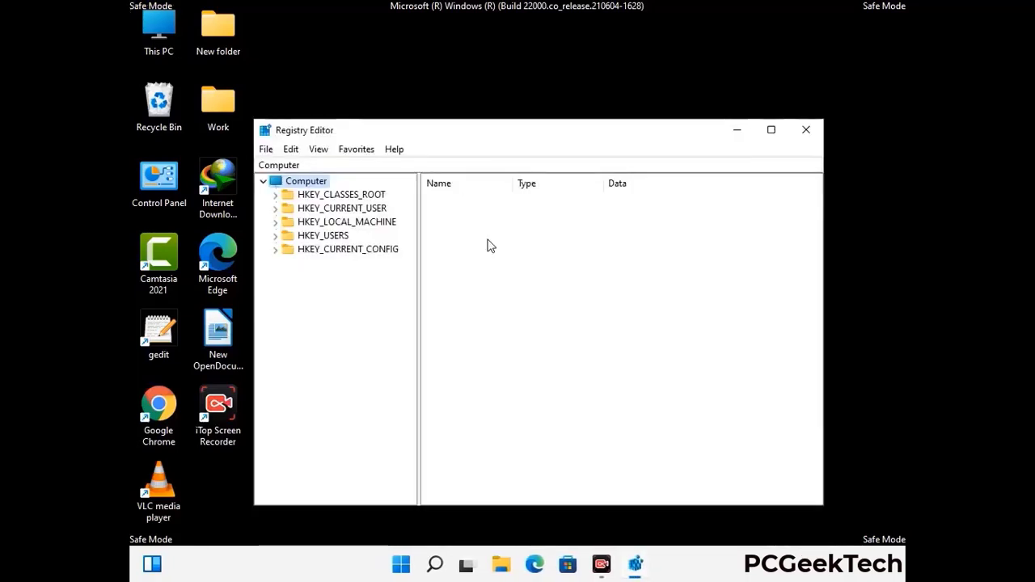
Step: Expand HKEY_CURRENT_USER > Software > Microsoft in the registry tree
click(346, 222)
click(274, 208)
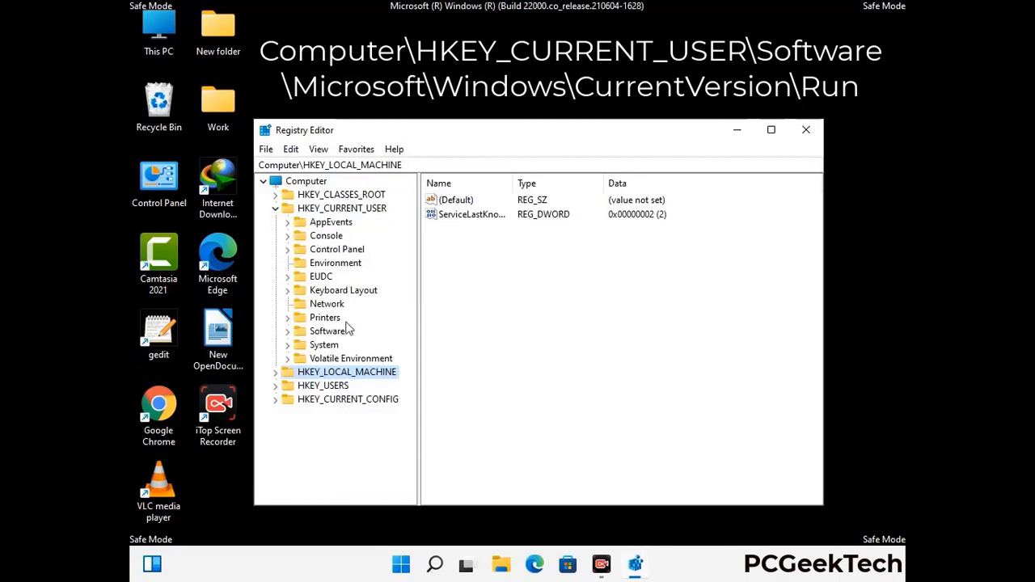
click(323, 333)
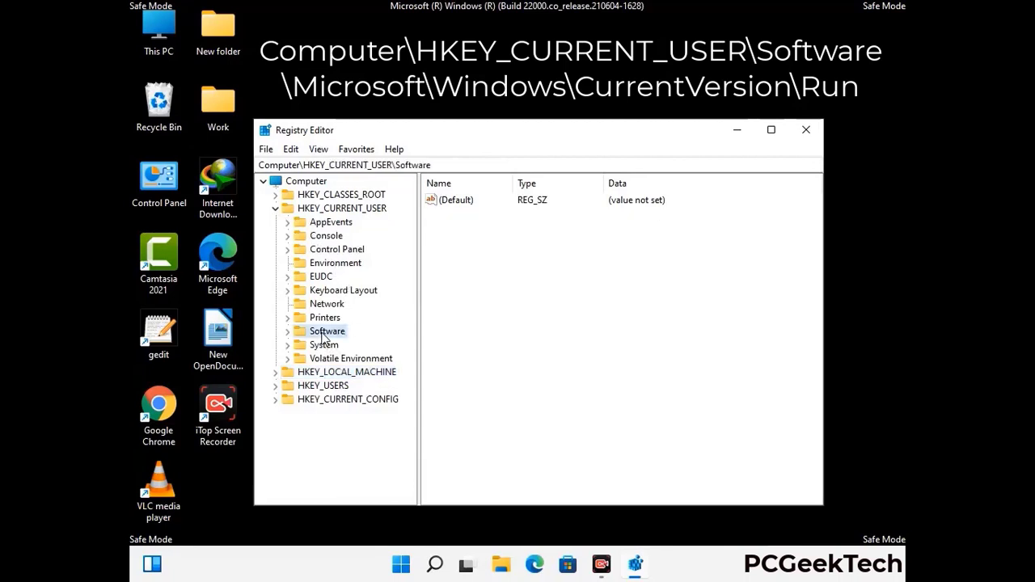
click(287, 332)
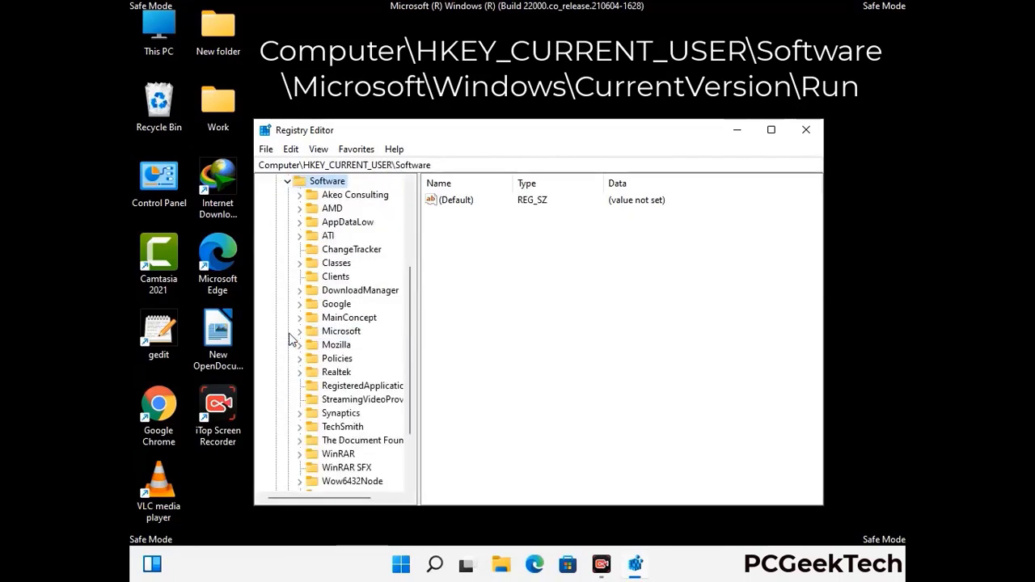
double_click(340, 331)
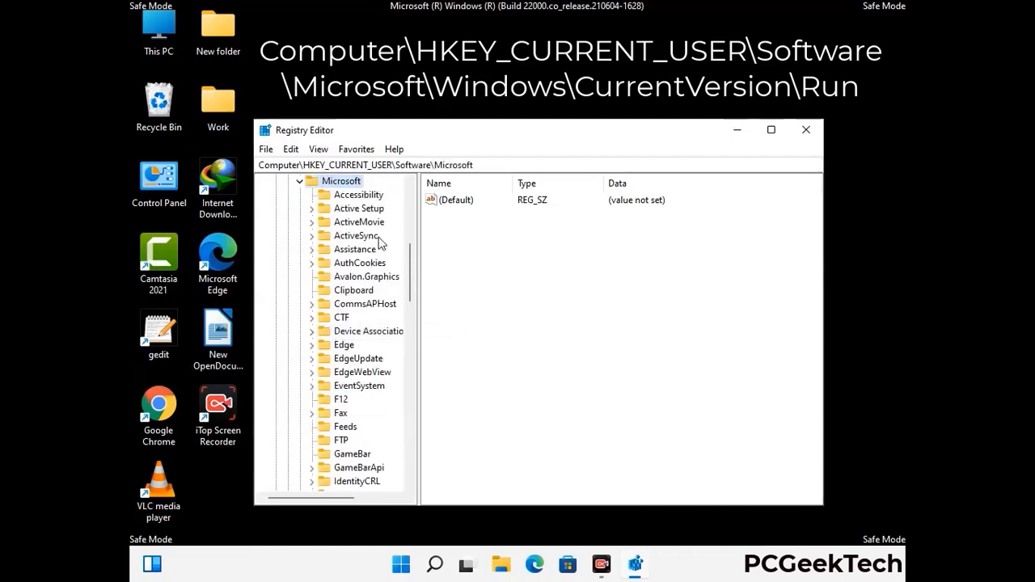
Step: Go down through Windows > CurrentVersion and select the Run key
scroll(374, 353, down, 4)
scroll(373, 353, down, 3)
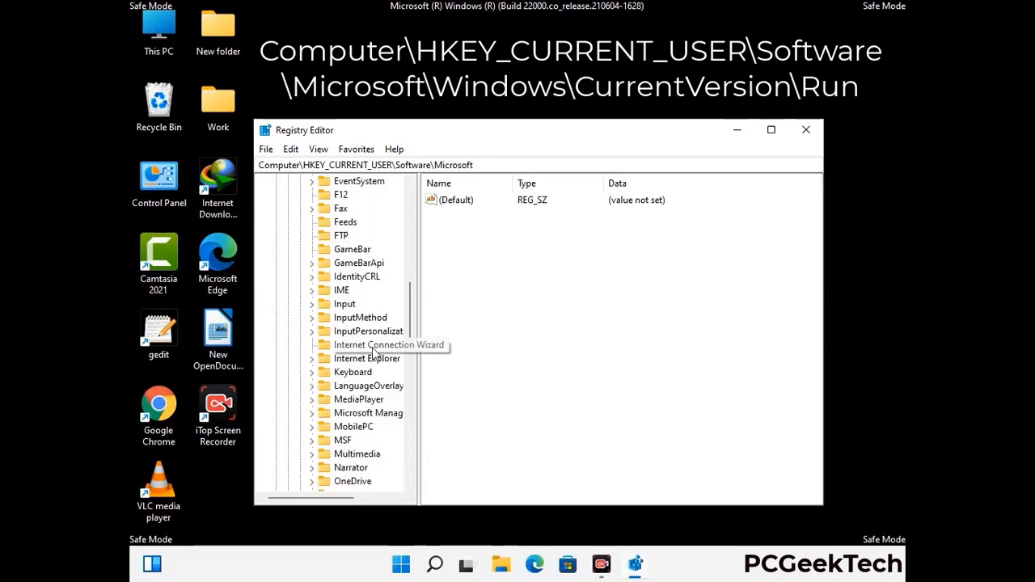
scroll(374, 353, down, 6)
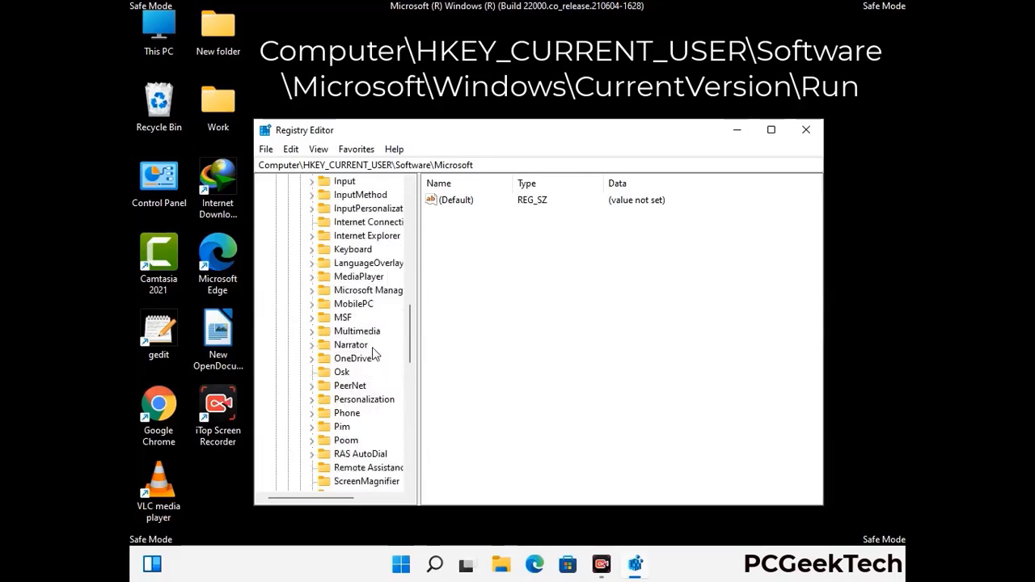
scroll(373, 353, down, 4)
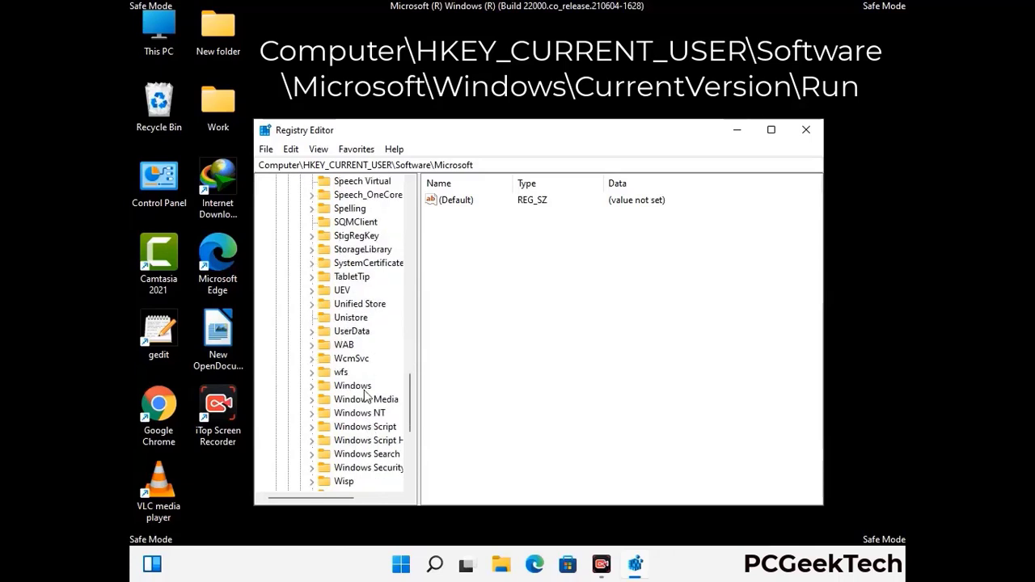
double_click(366, 387)
scroll(372, 388, down, 1)
double_click(375, 372)
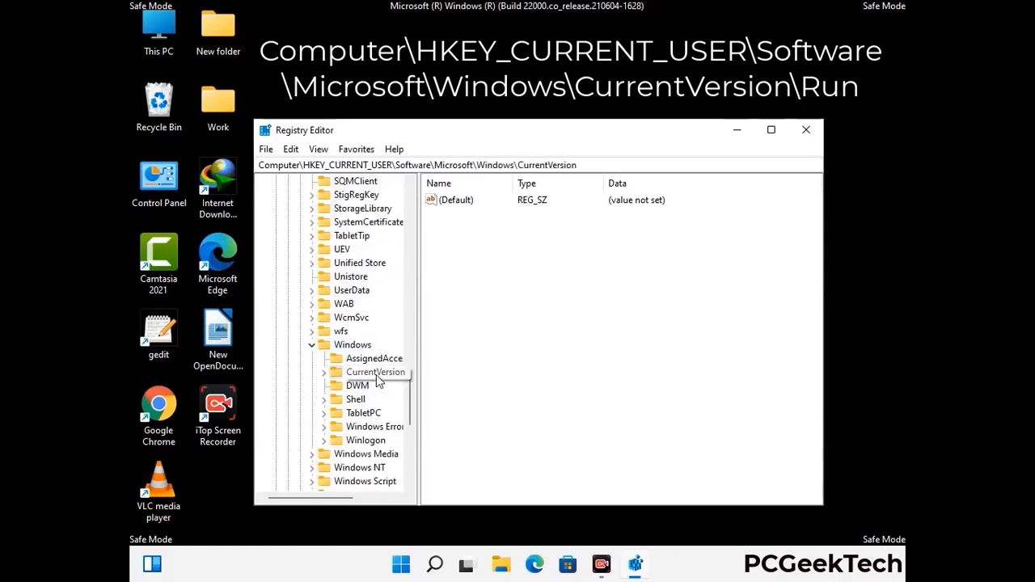
scroll(374, 356, down, 5)
scroll(372, 350, down, 4)
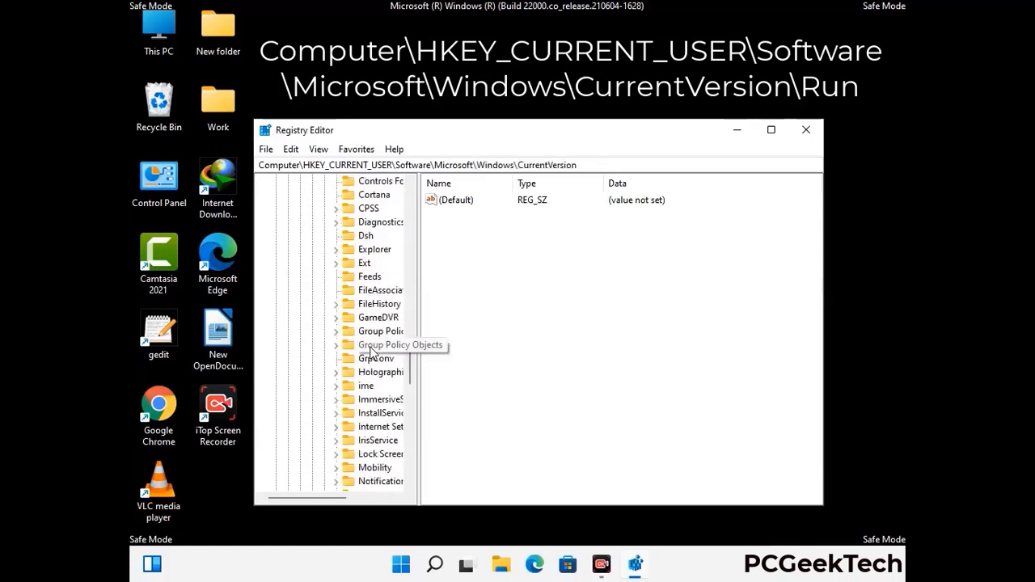
scroll(371, 353, down, 1)
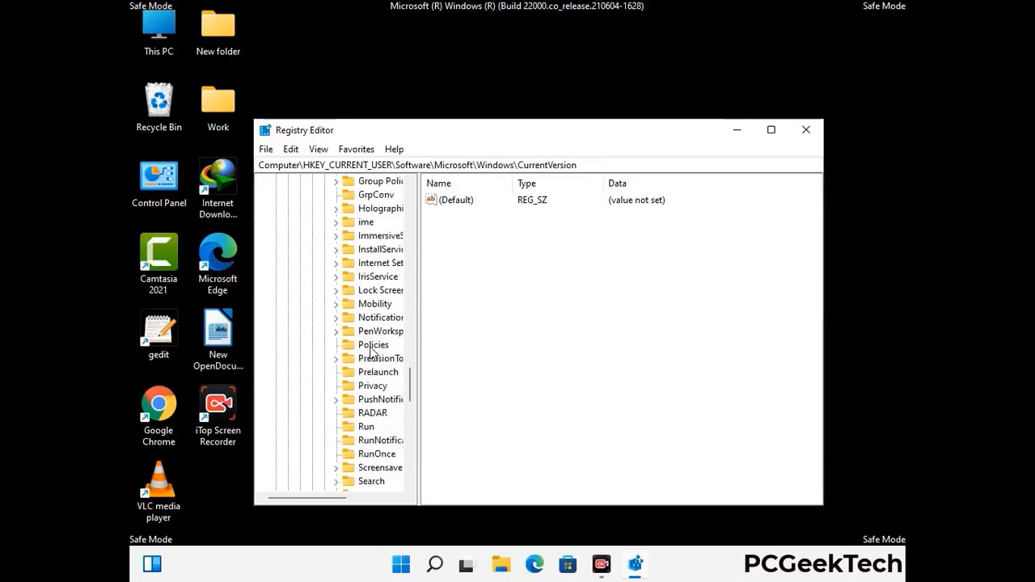
scroll(372, 349, down, 1)
click(367, 386)
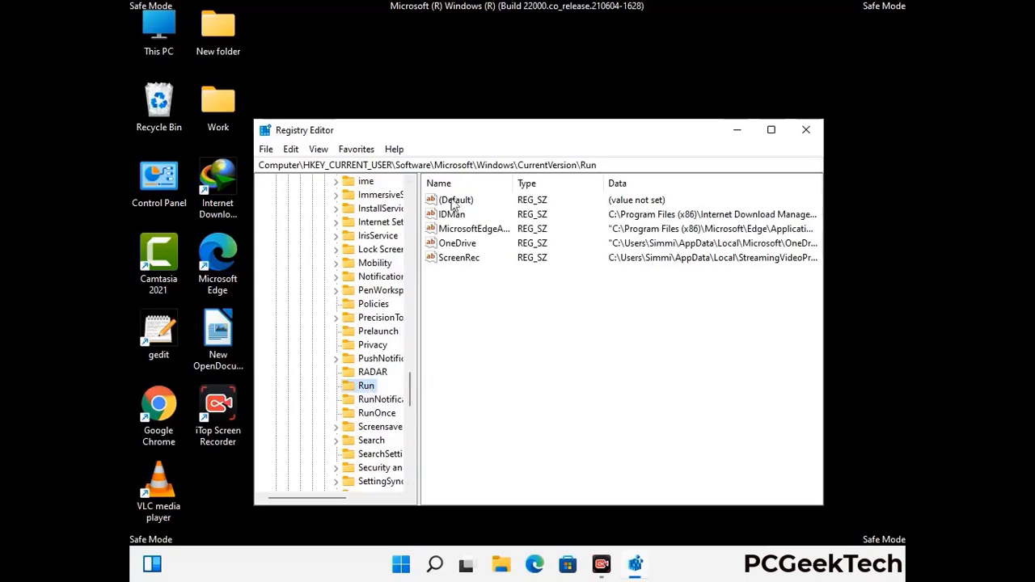
Step: Delete the ScreenRec value from the Run key and confirm the deletion
click(458, 259)
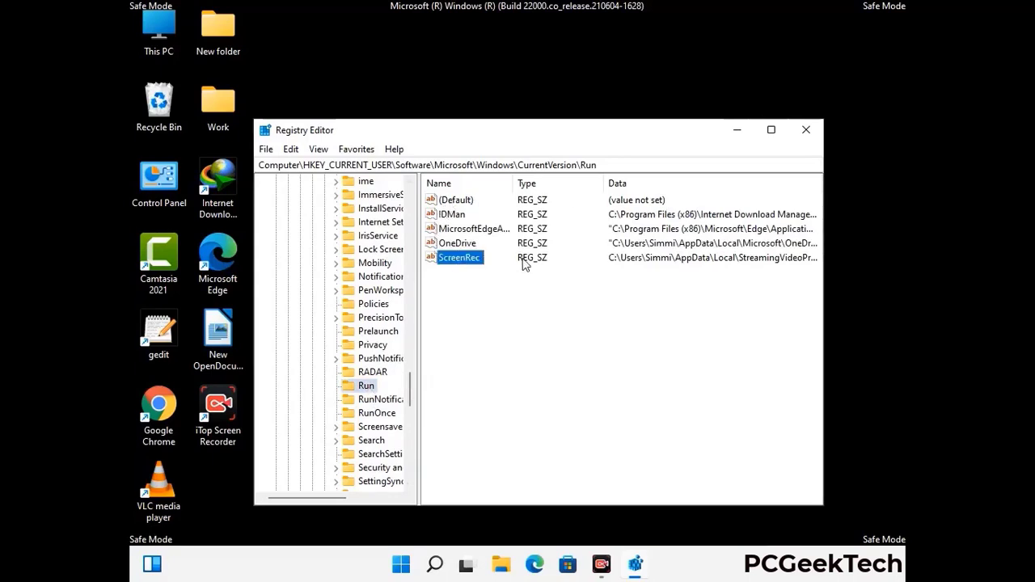
click(467, 258)
right_click(467, 261)
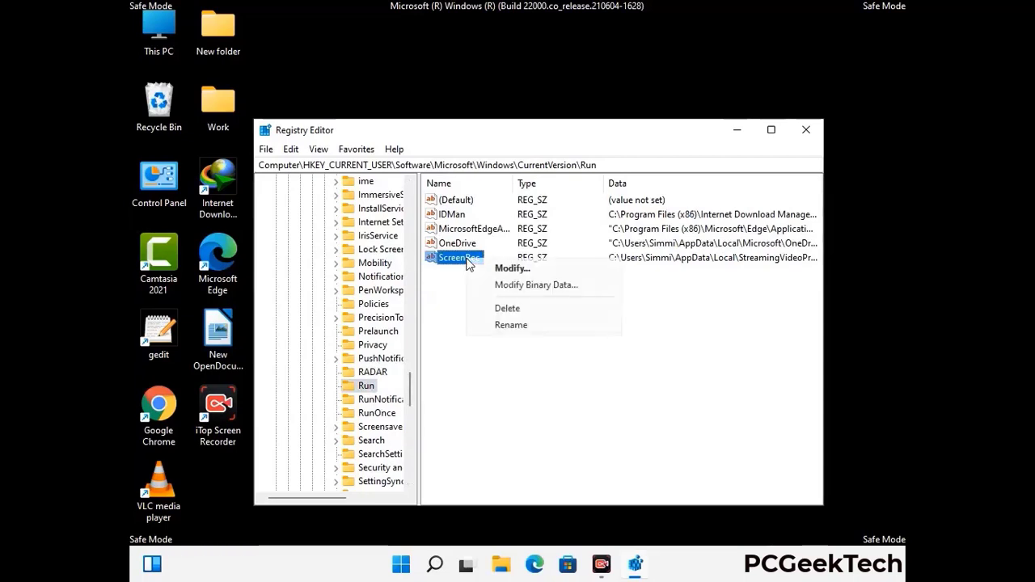
click(501, 308)
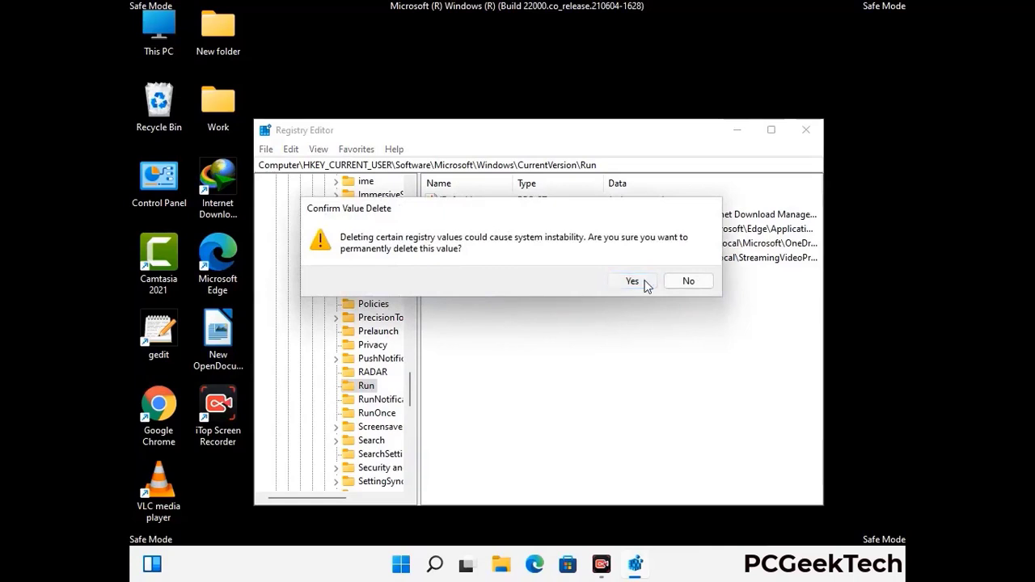
click(646, 284)
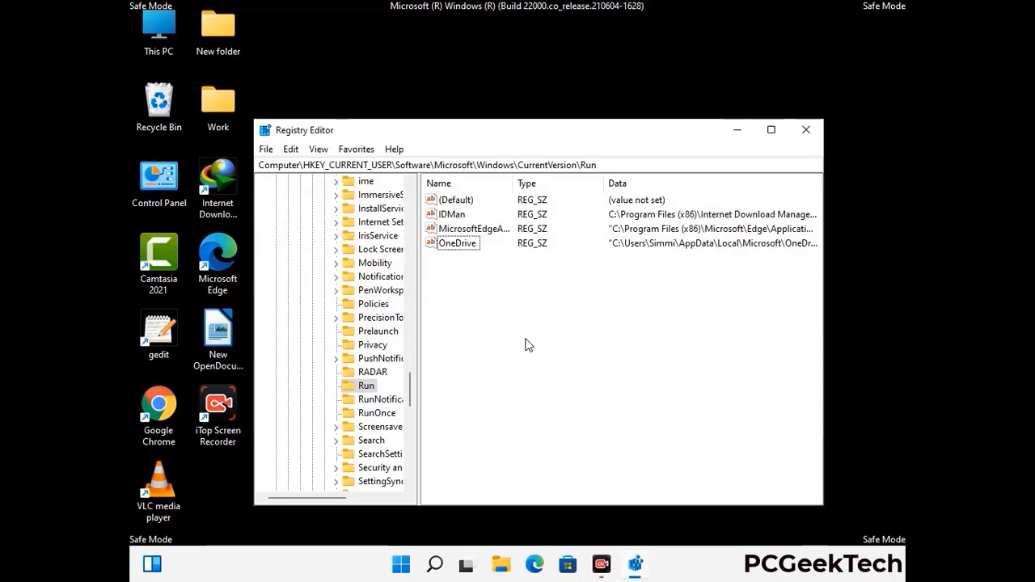
Step: Search the registry for 'Virus Name', then dismiss the search and close Registry Editor
key(ctrl+f)
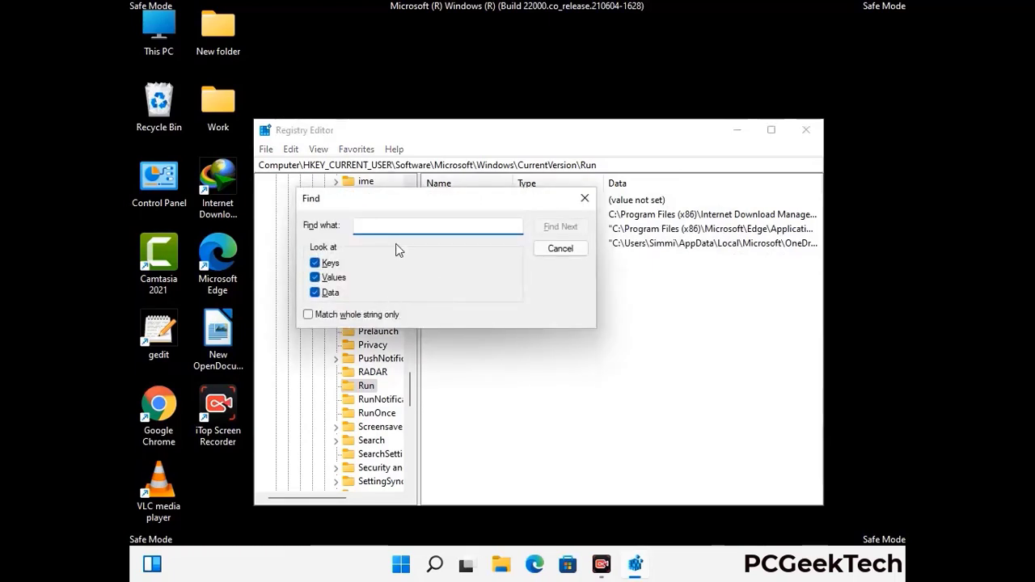
text(Virus Name)
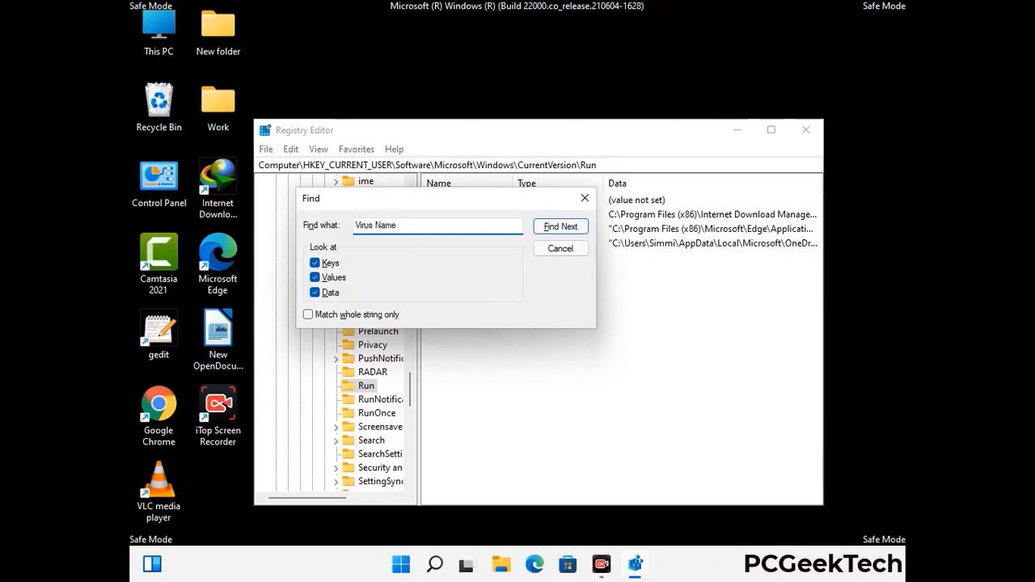
click(545, 228)
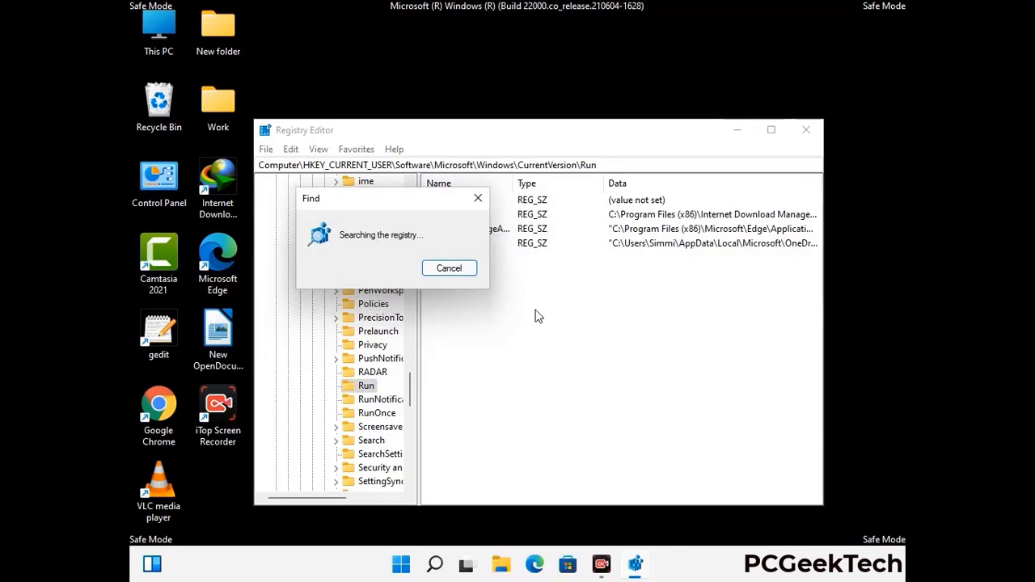
click(484, 202)
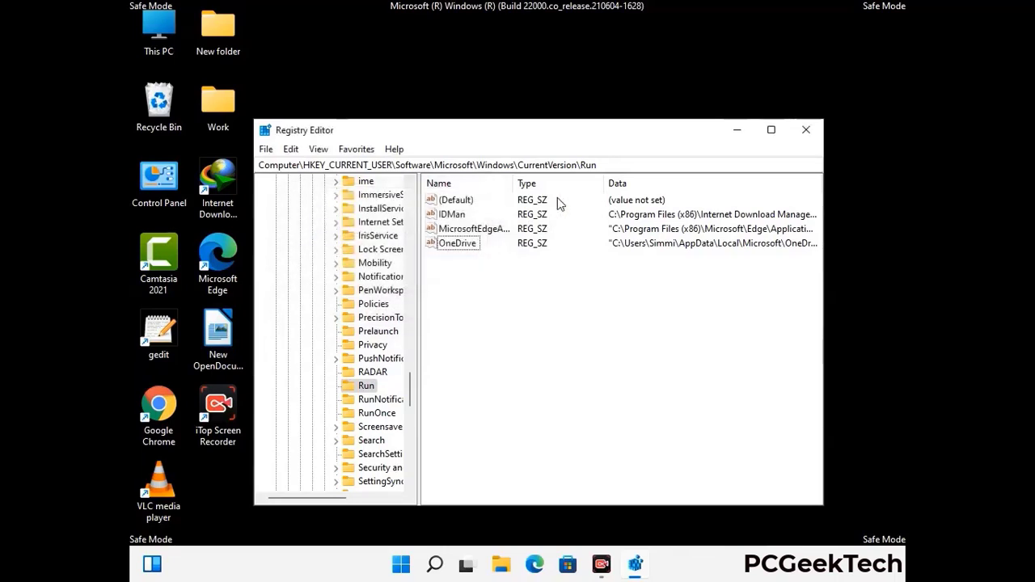
click(805, 130)
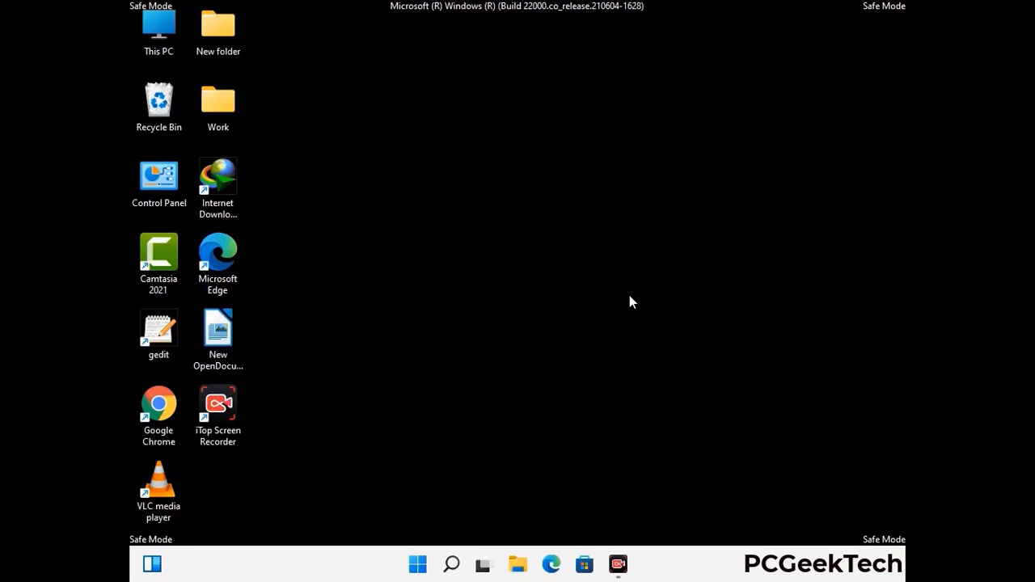
Step: Start msconfig and clear the Safe boot checkbox on the Boot tab
key(super+r)
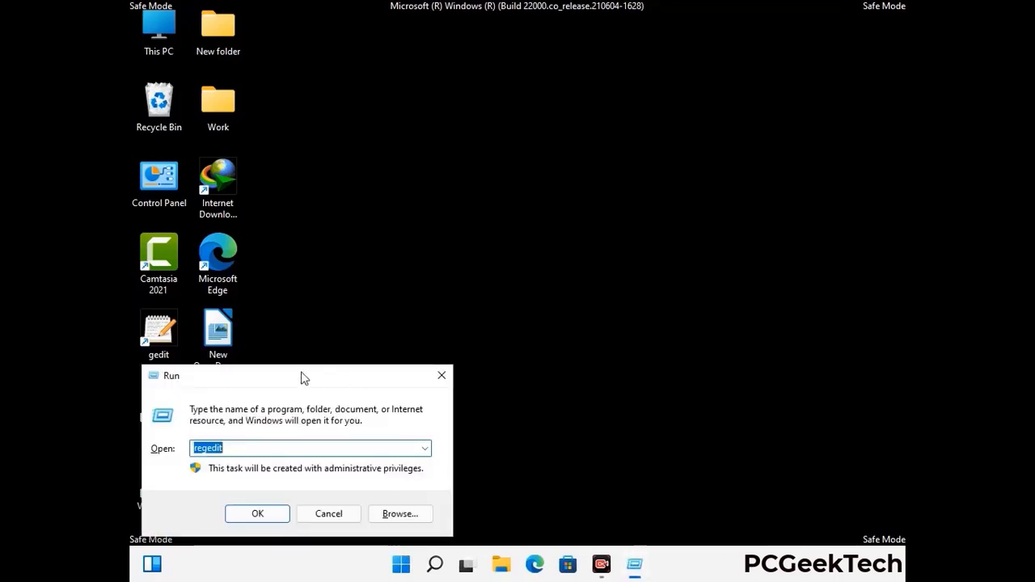
drag(301, 371, 529, 156)
text(ms)
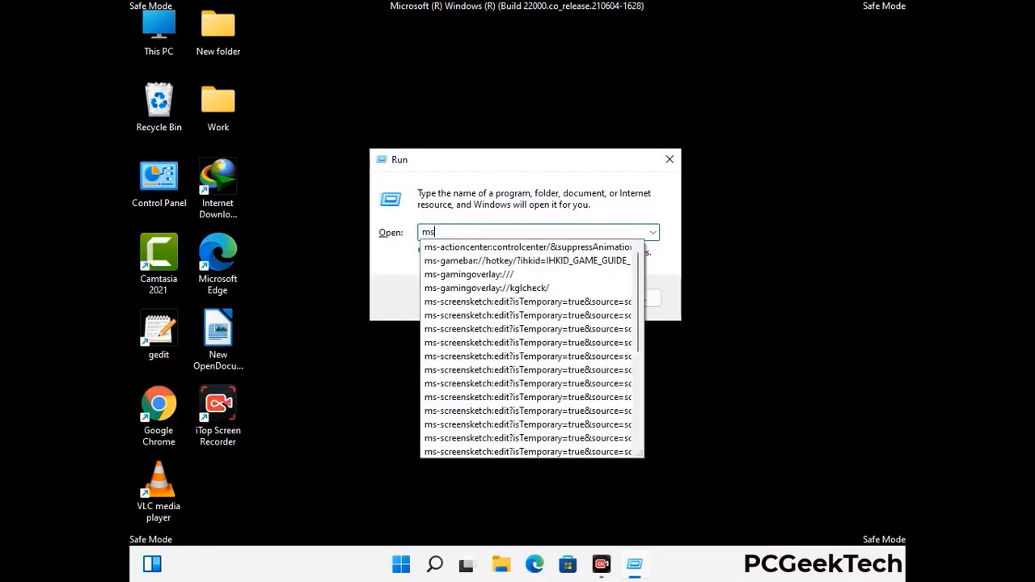
text(config)
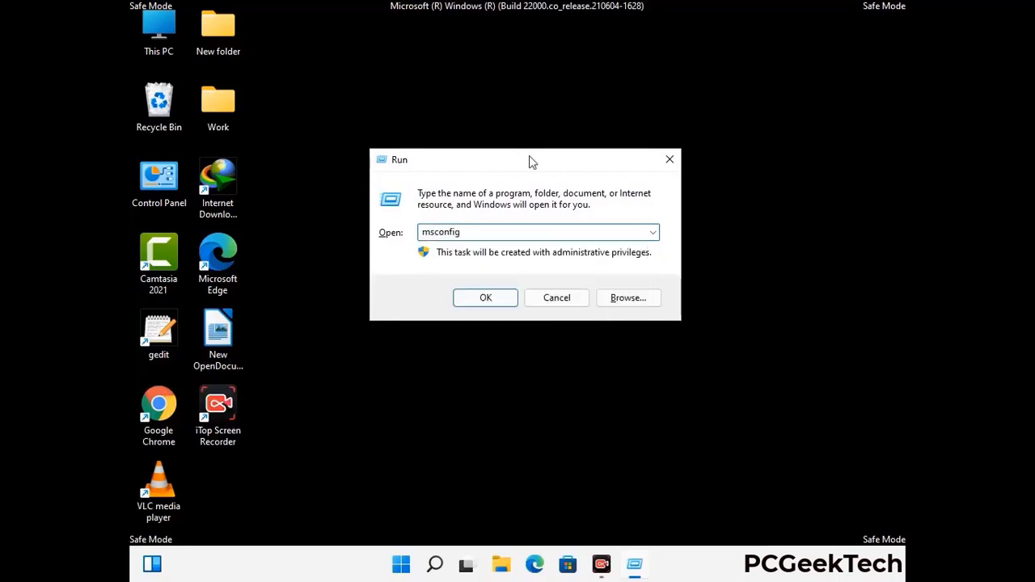
click(483, 298)
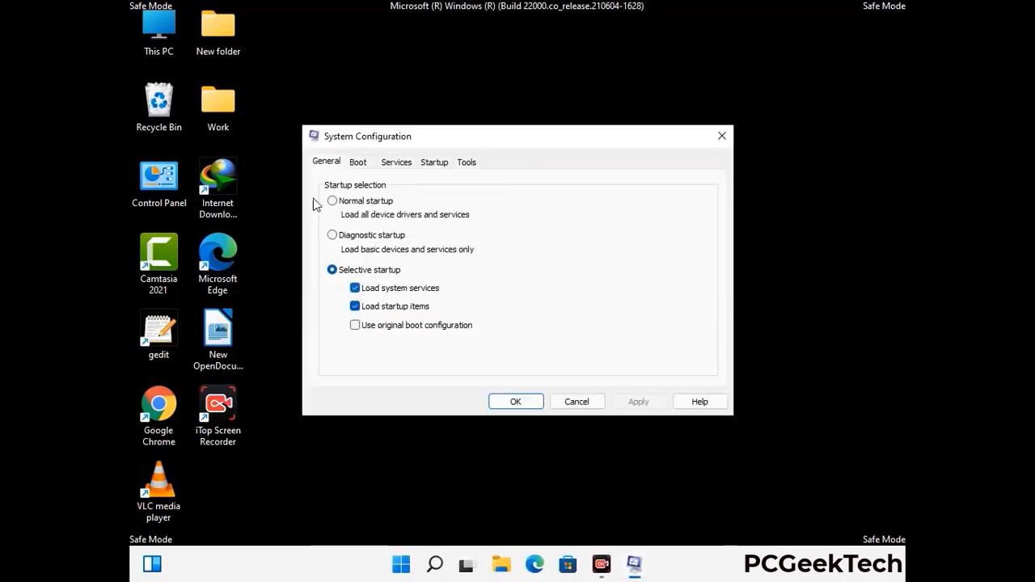
click(357, 164)
click(334, 308)
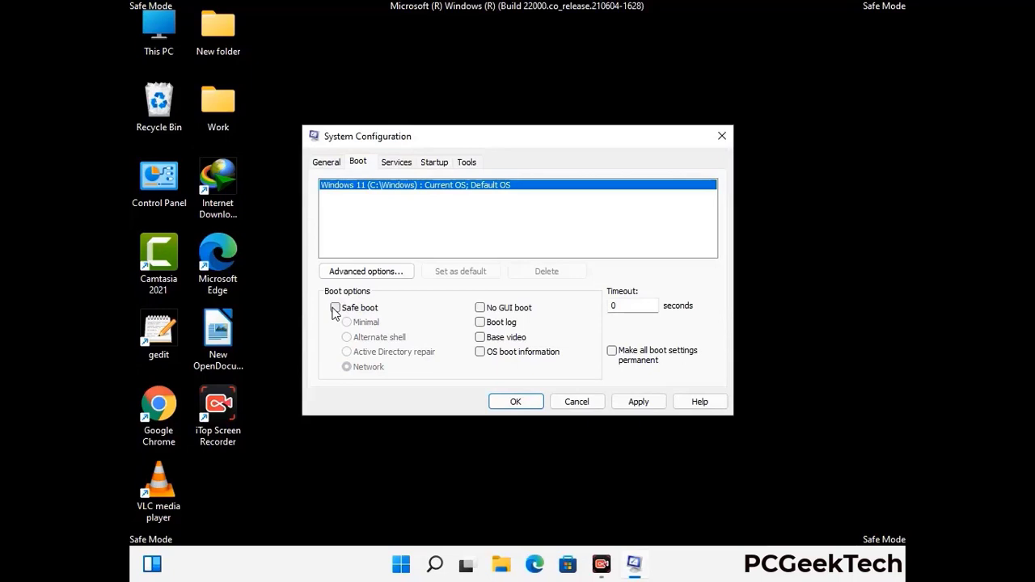